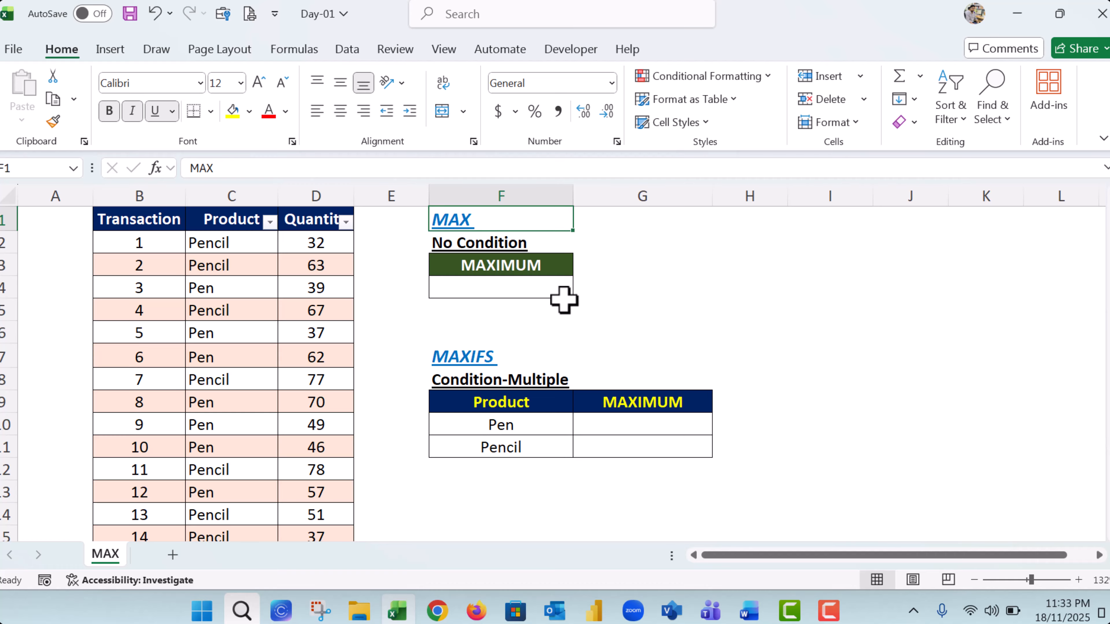
Step: Examine the MAX and MAXIFS result areas and the full Quantity column that supplies the numbers
click(475, 356)
click(476, 217)
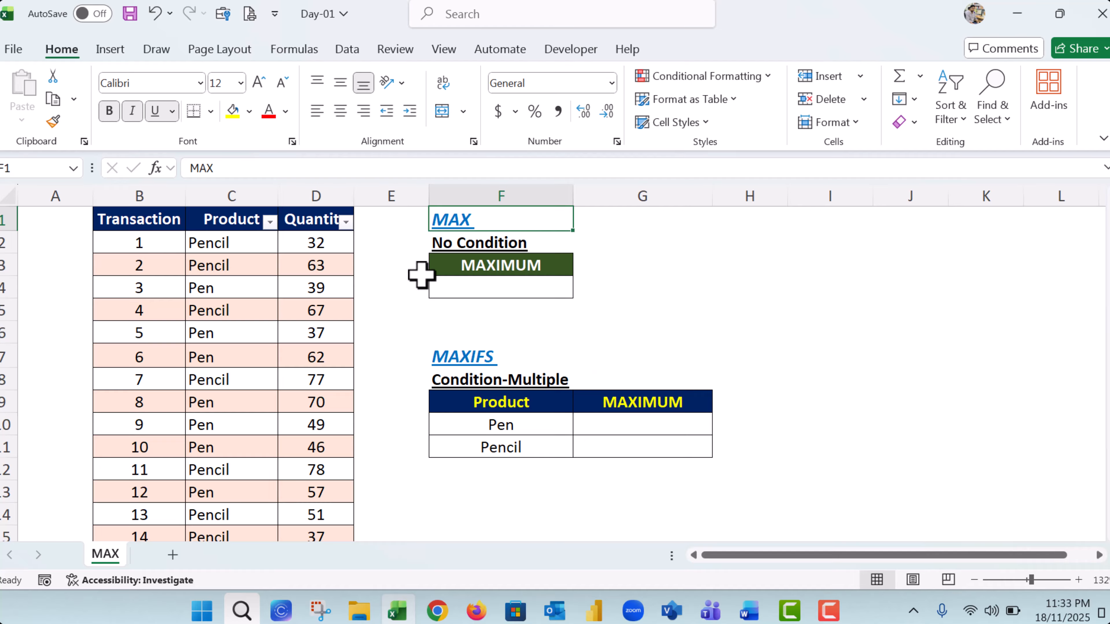
click(503, 287)
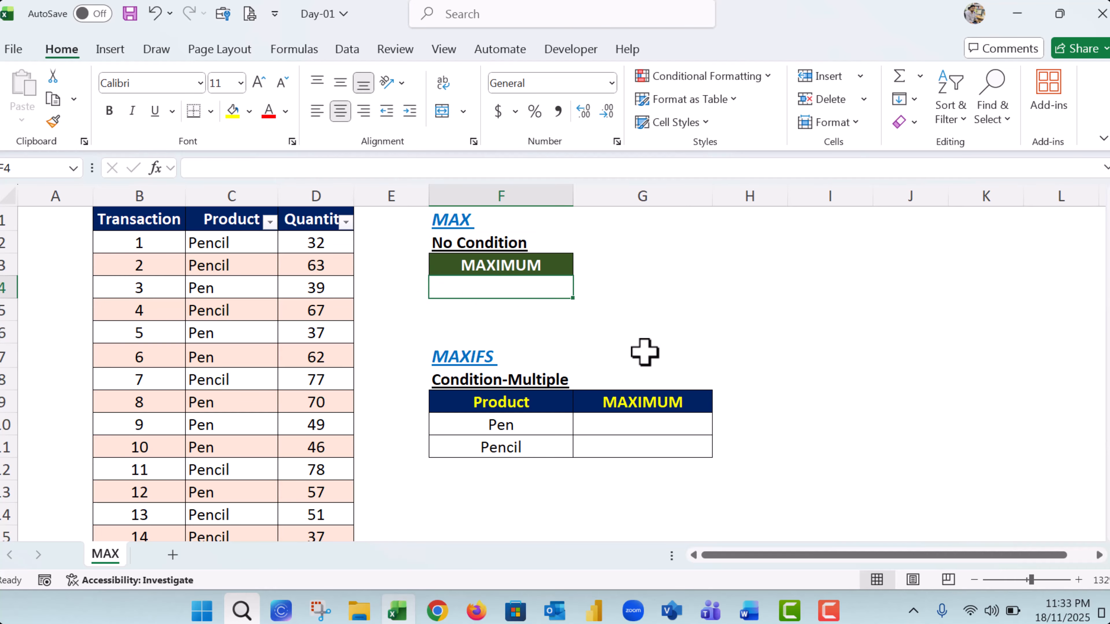
click(448, 223)
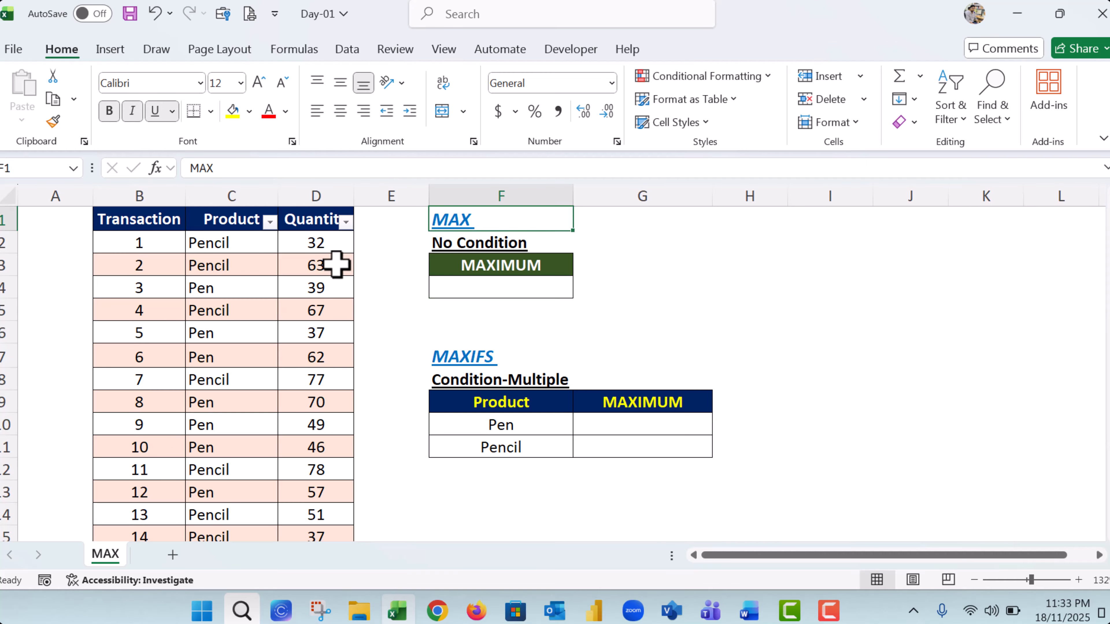
drag(327, 245, 317, 392)
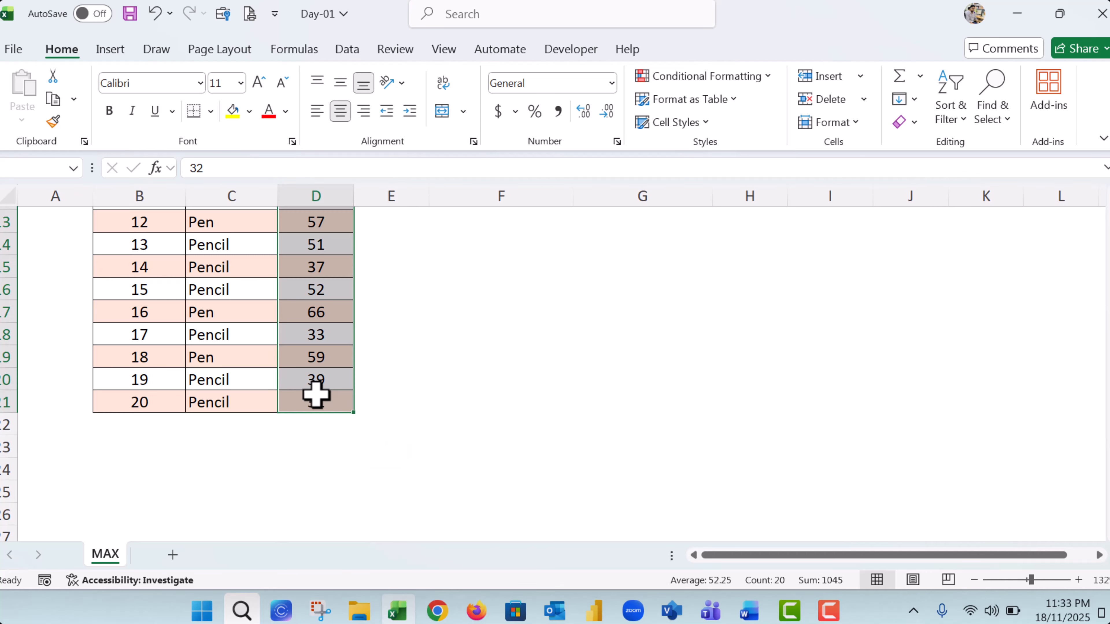
scroll(317, 392, up, 4)
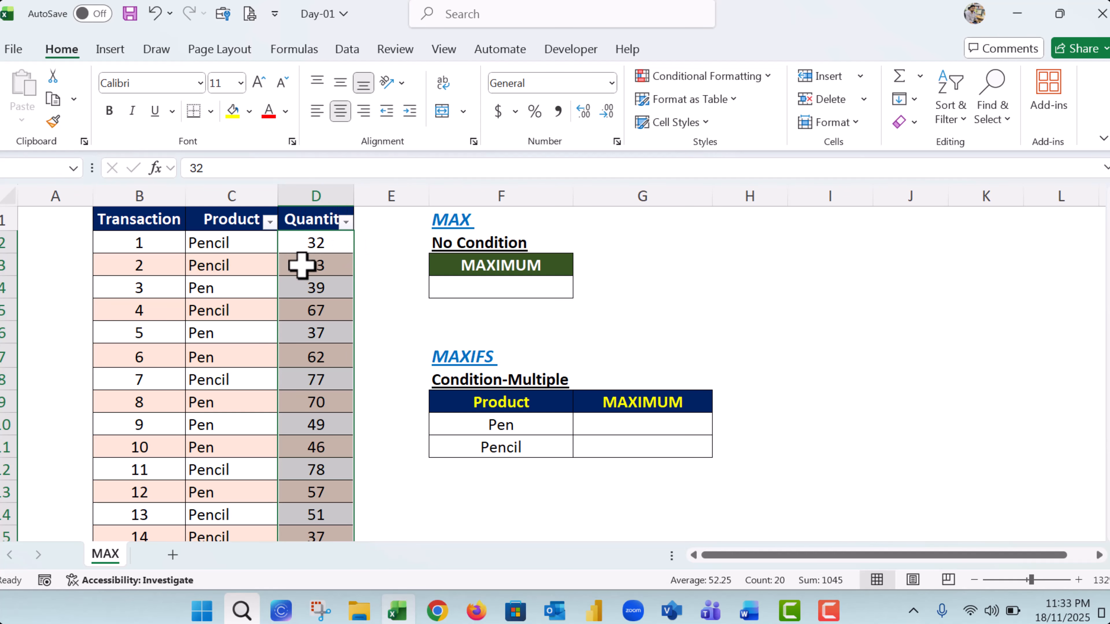
scroll(339, 466, down, 2)
scroll(333, 439, up, 2)
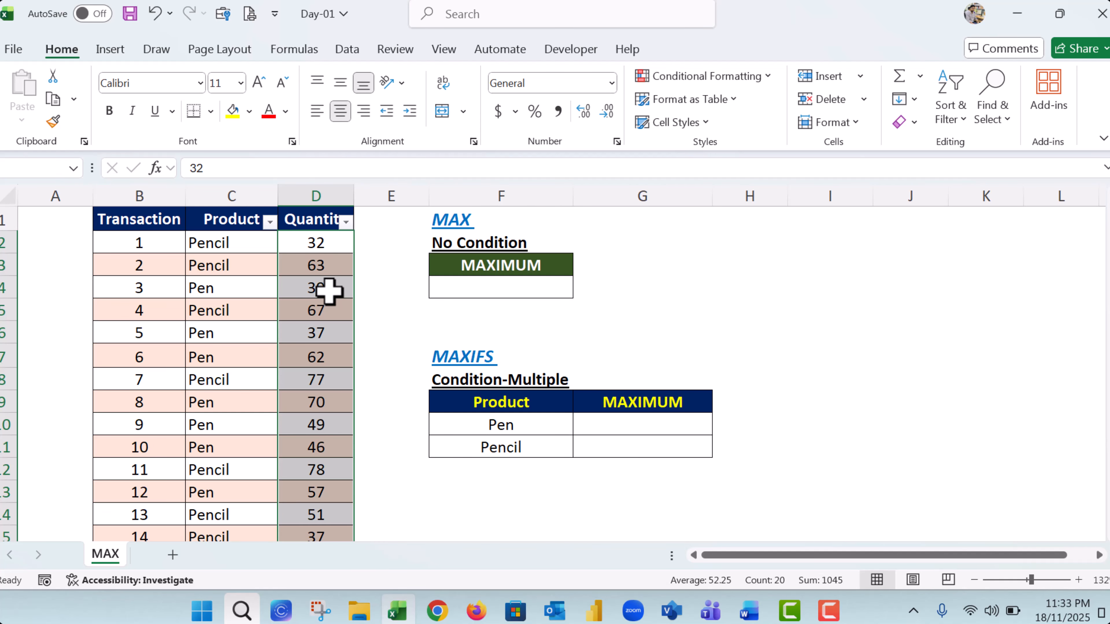
click(322, 241)
click(525, 287)
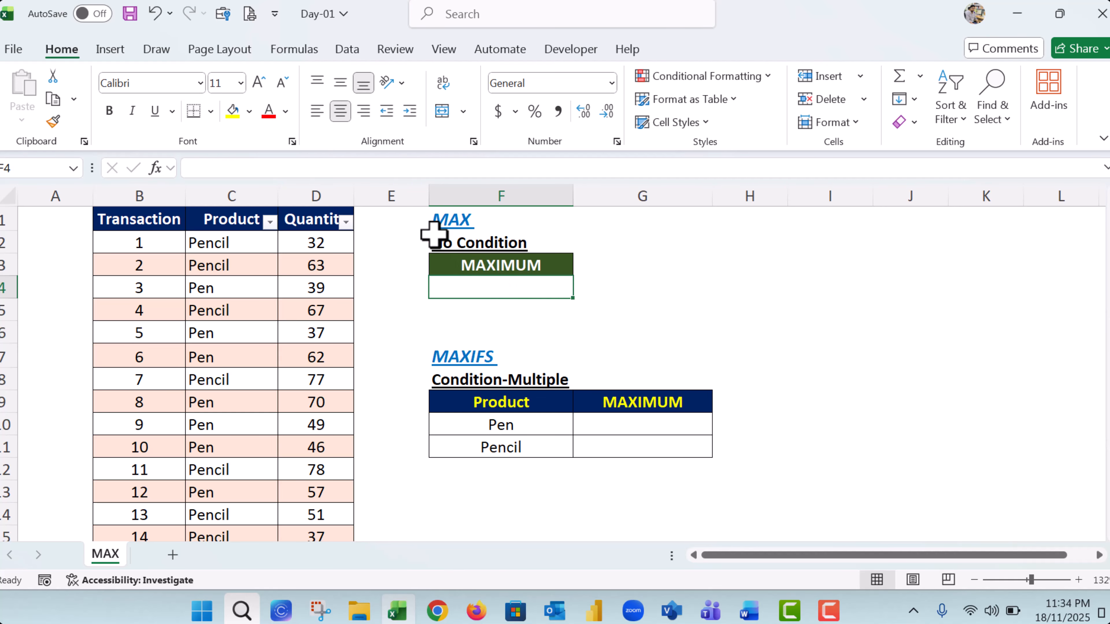
click(499, 244)
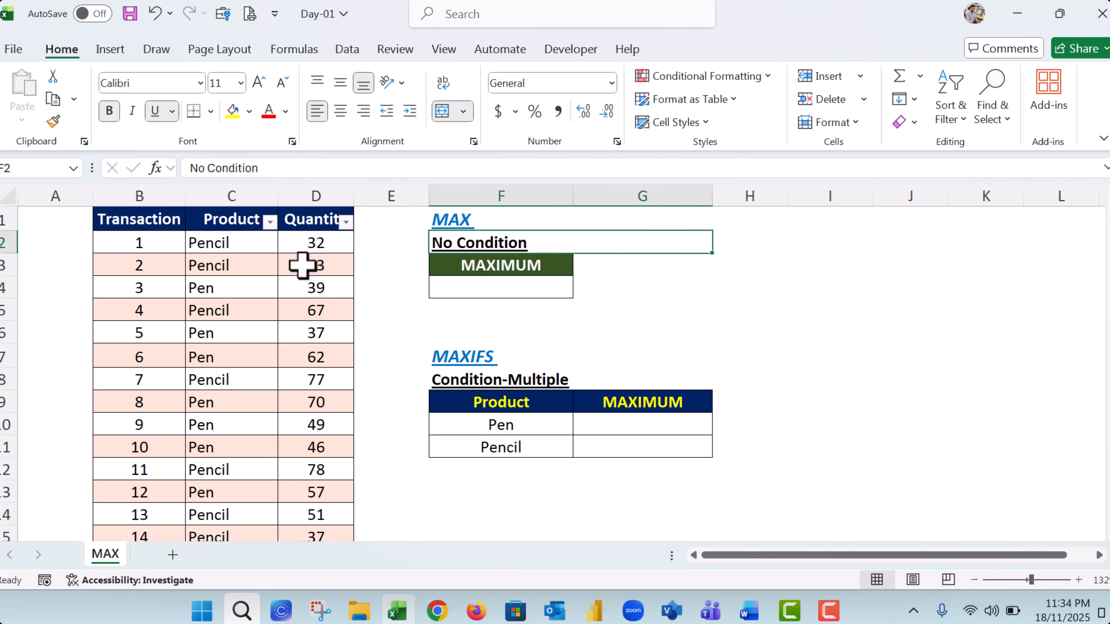
drag(300, 241, 306, 423)
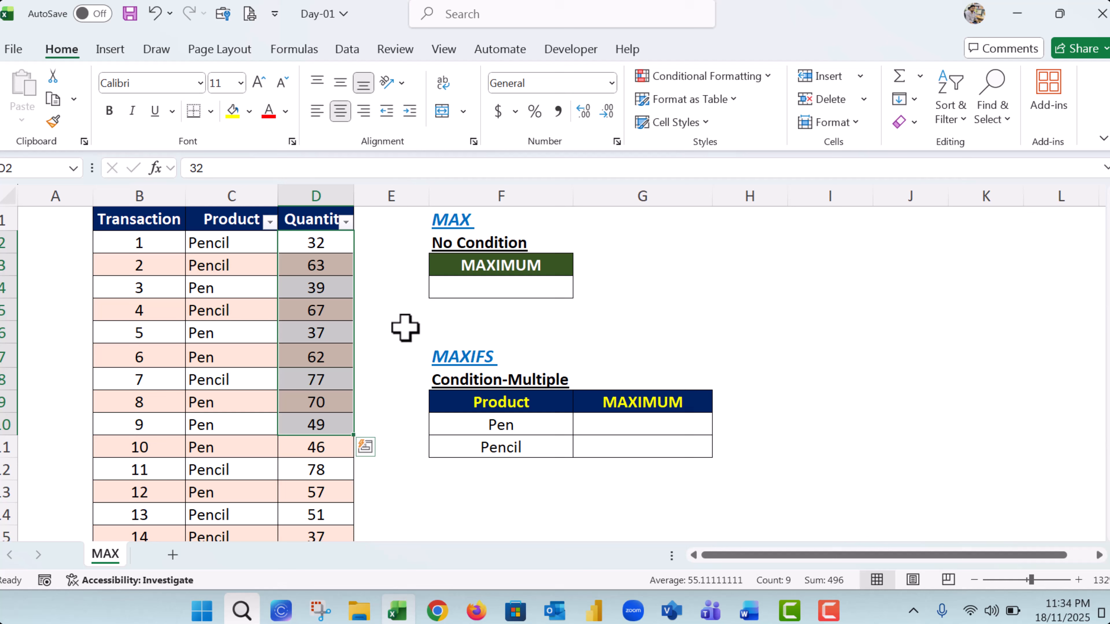
Step: Enter the formula =MAX(D2,D3,D4,D5) in cell F4 under the no-condition MAXIMUM heading
click(503, 292)
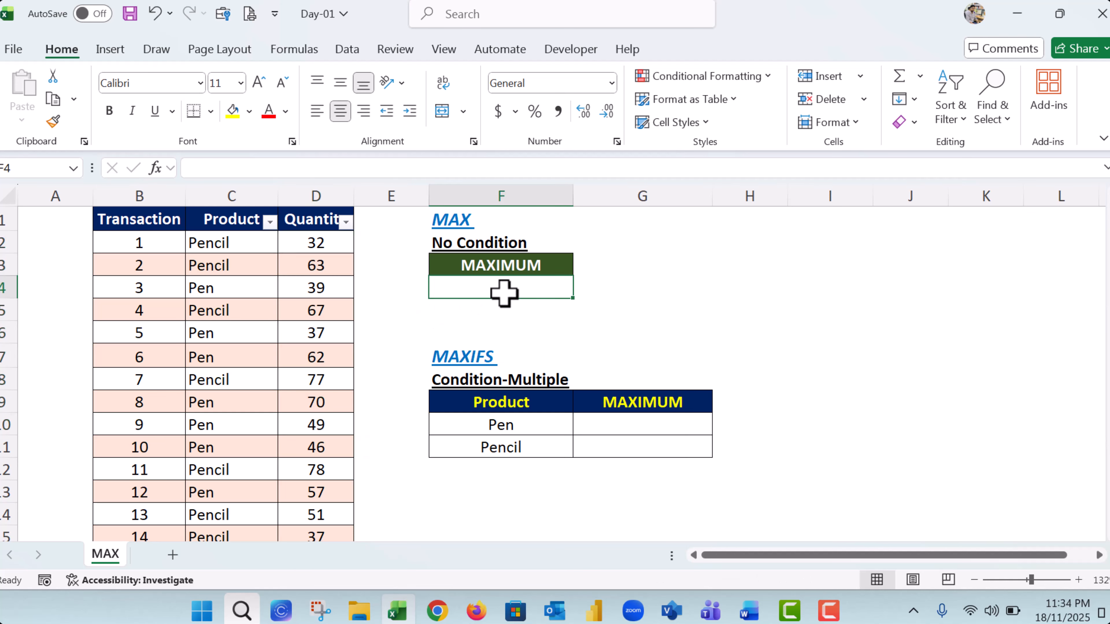
text(=max)
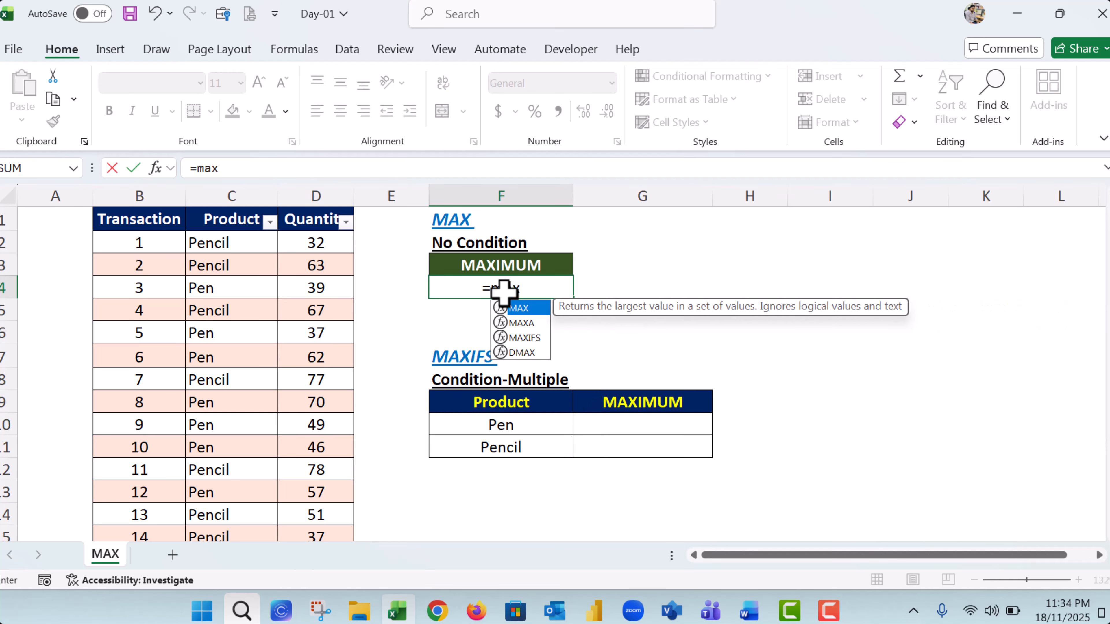
double_click(530, 310)
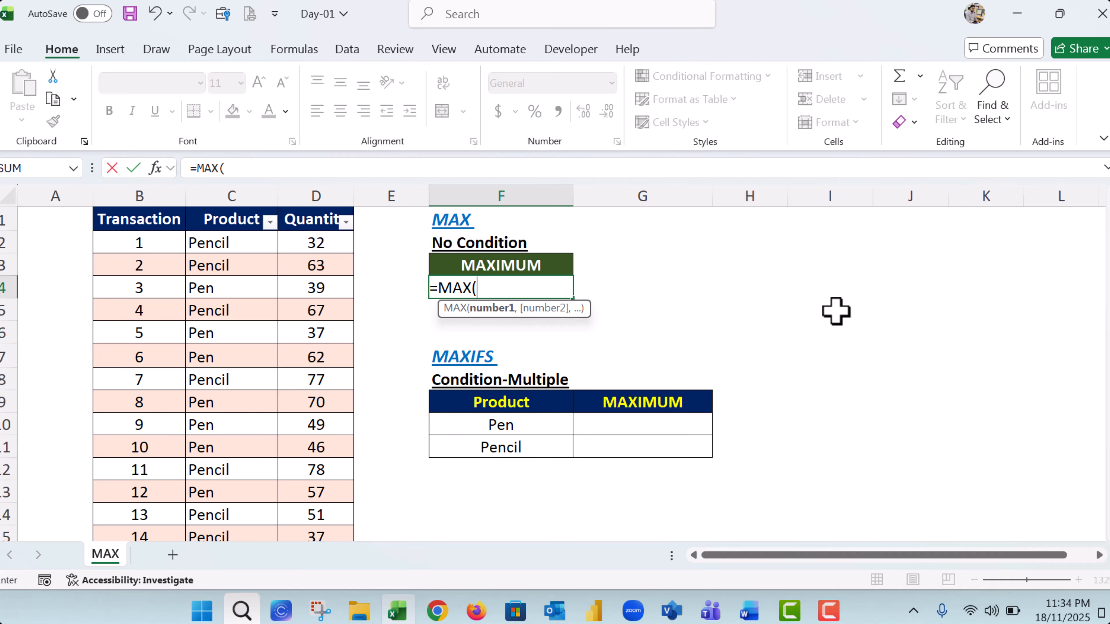
click(316, 243)
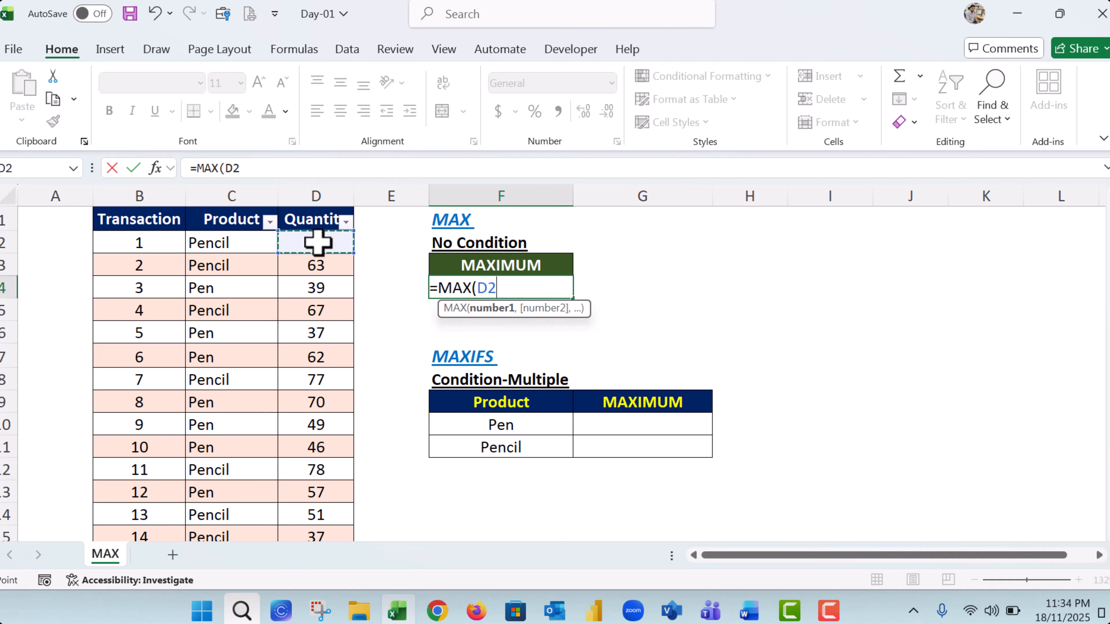
text(,)
click(323, 268)
text(,)
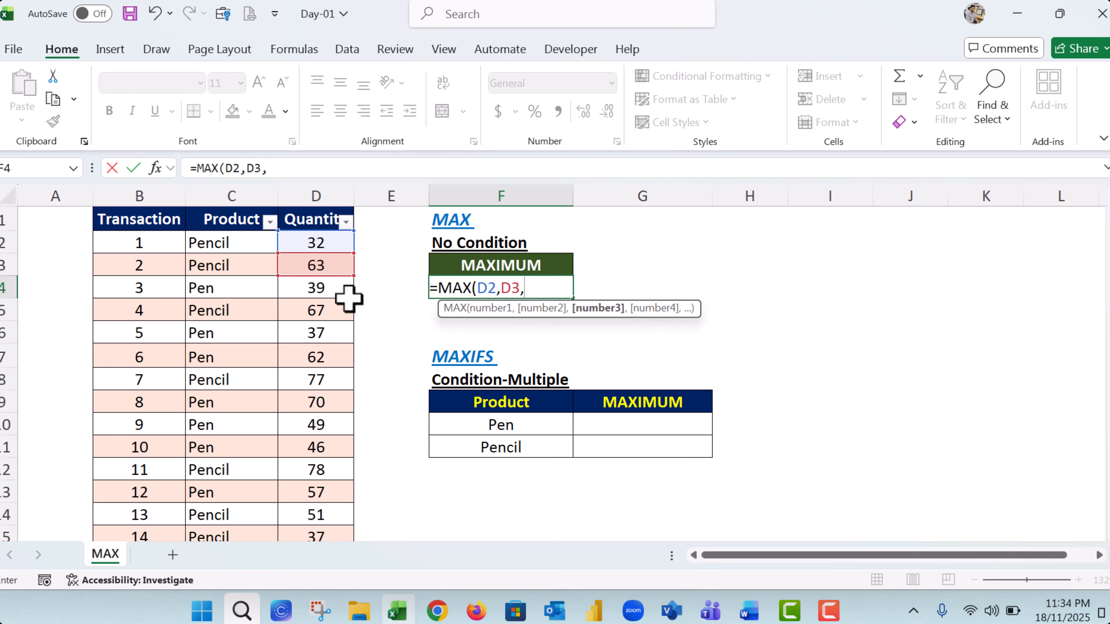
click(321, 287)
text(,)
click(330, 311)
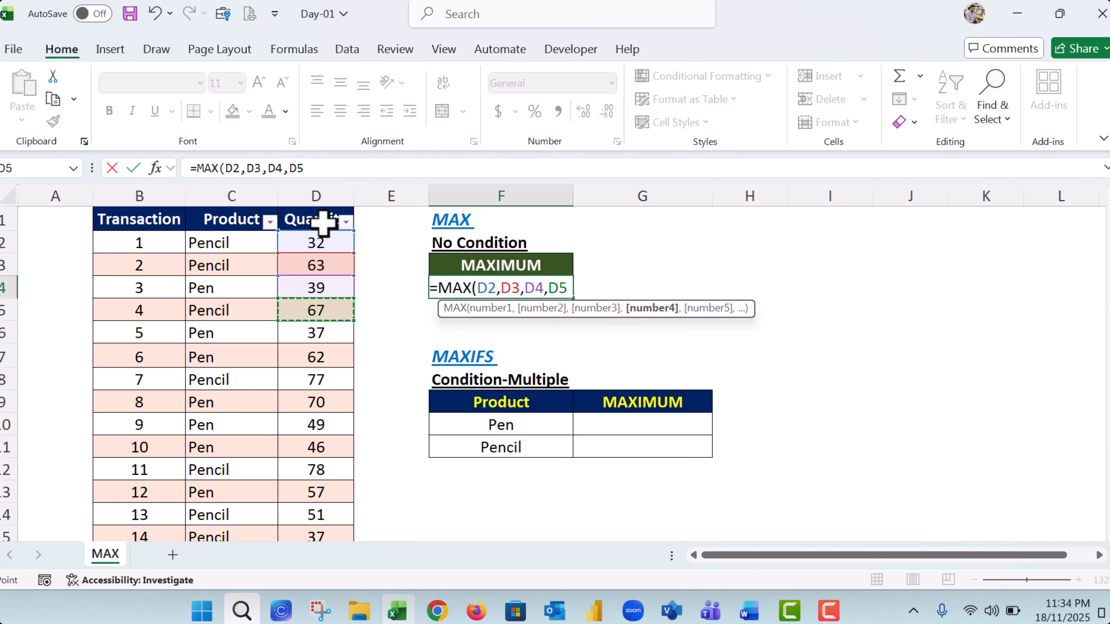
text())
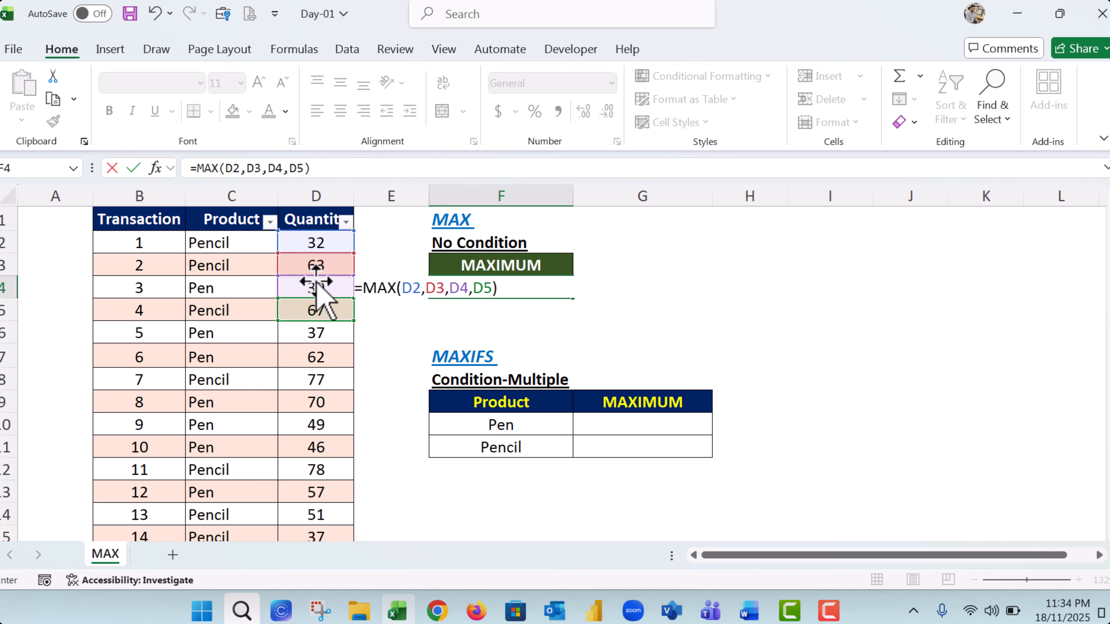
click(327, 311)
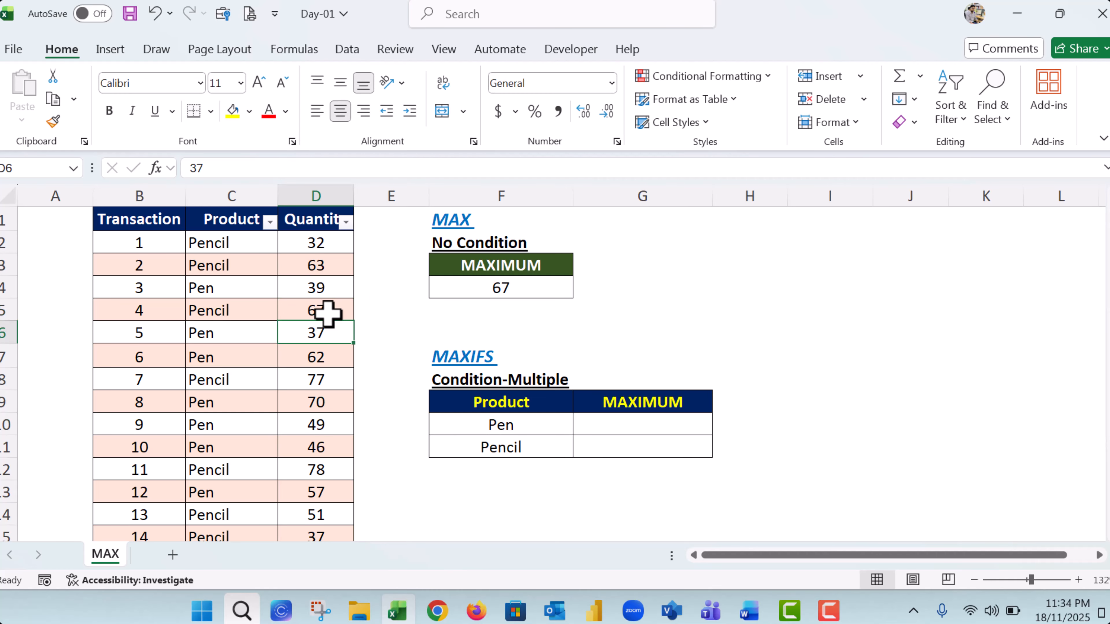
Step: Replace the formula in cell F4 with =MAX(D2:D21) to cover the whole Quantity column
click(540, 284)
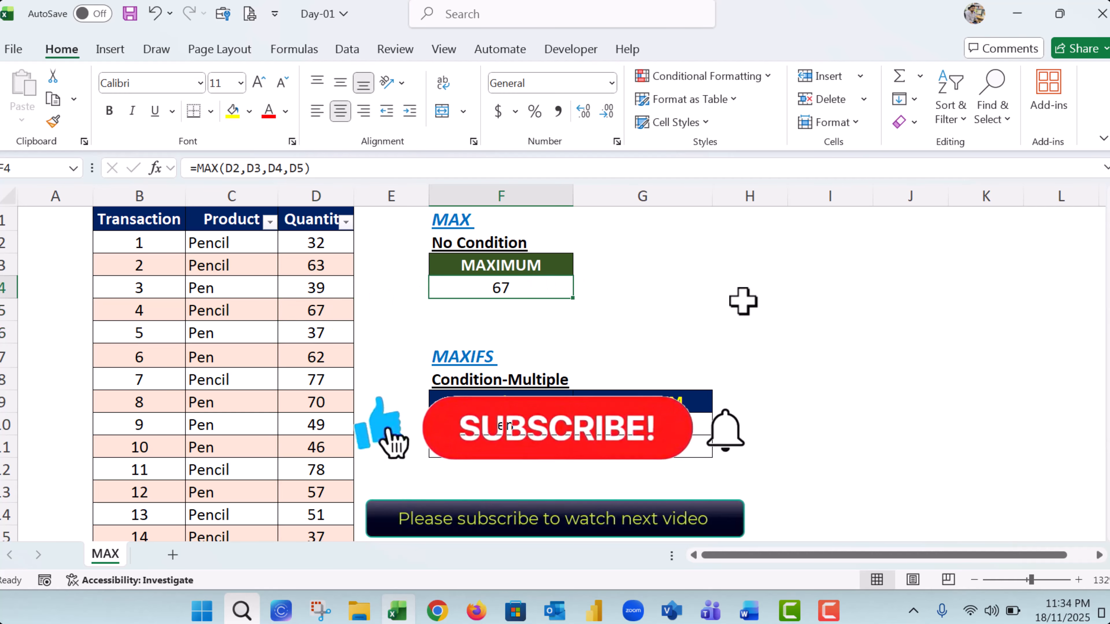
text(=)
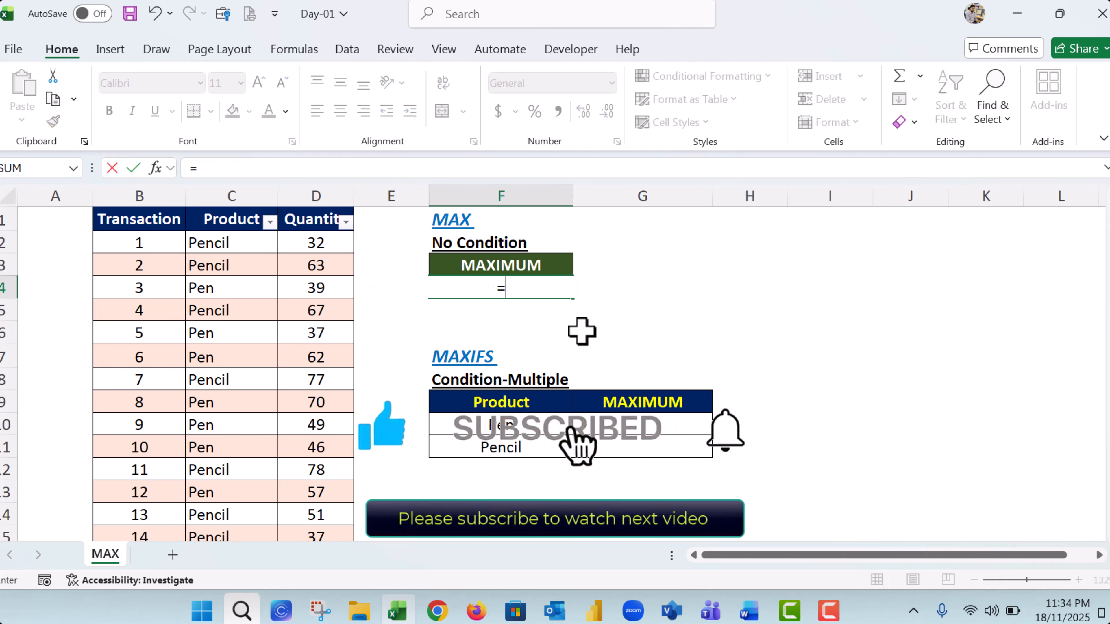
text(max)
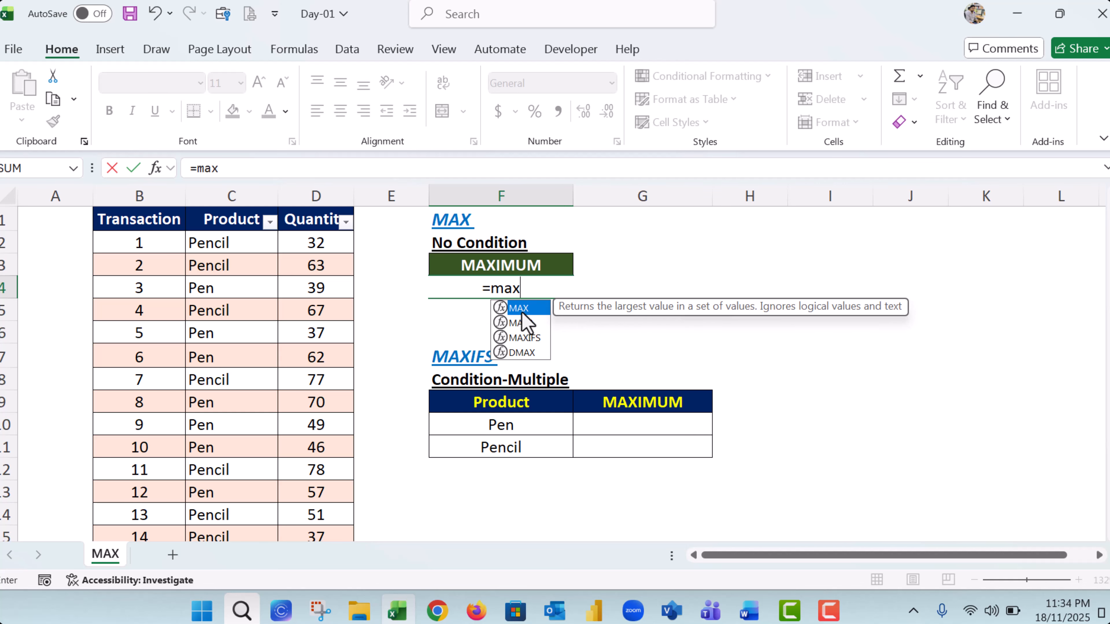
key(Tab)
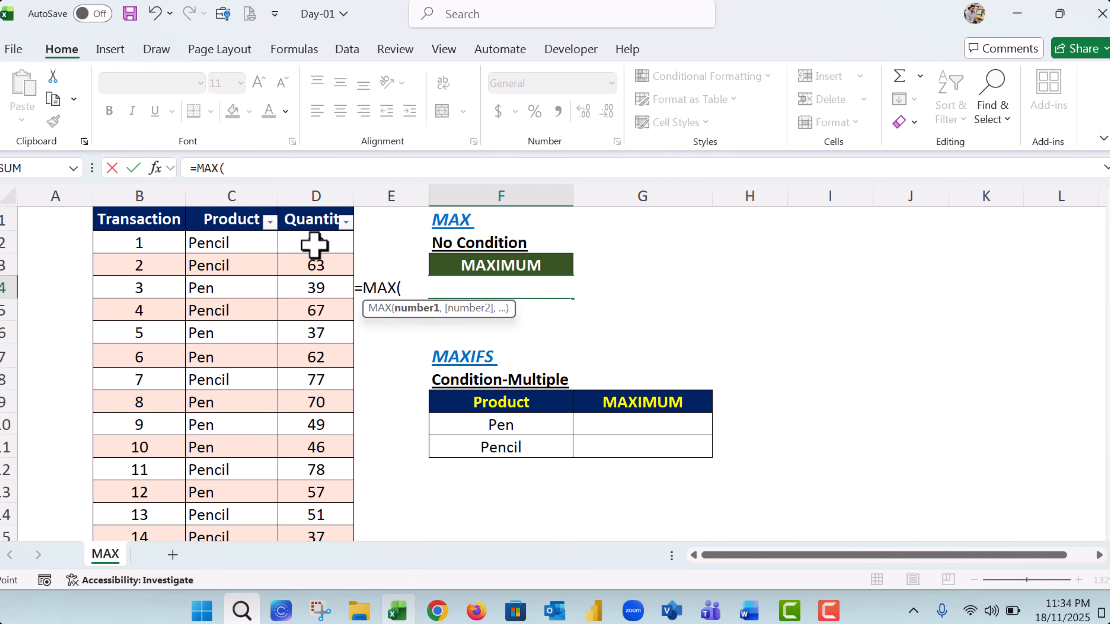
drag(310, 244, 323, 504)
scroll(567, 413, up, 3)
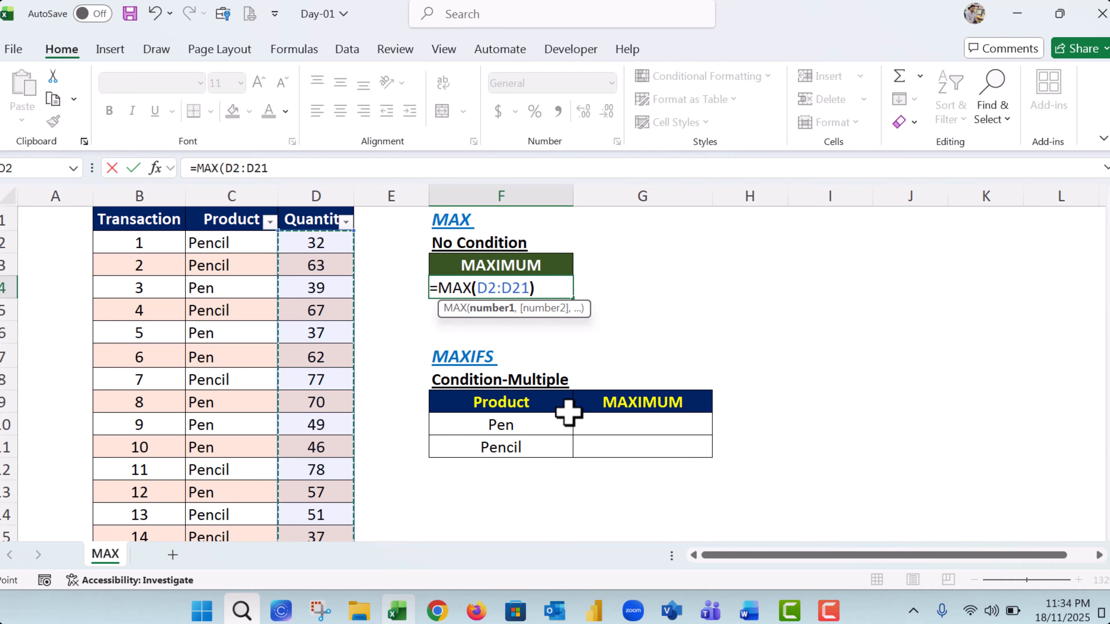
key(Return)
Step: Check the result in F4 against the largest entry in the Quantity column's filter list, leaving the data unfiltered
click(522, 287)
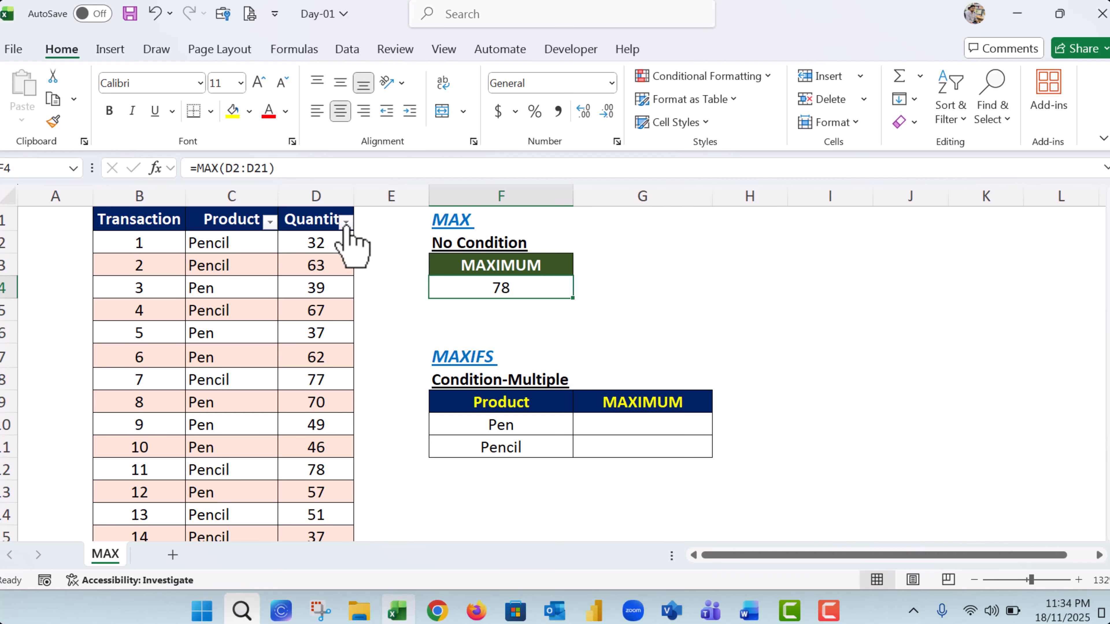
click(346, 222)
drag(577, 417, 577, 509)
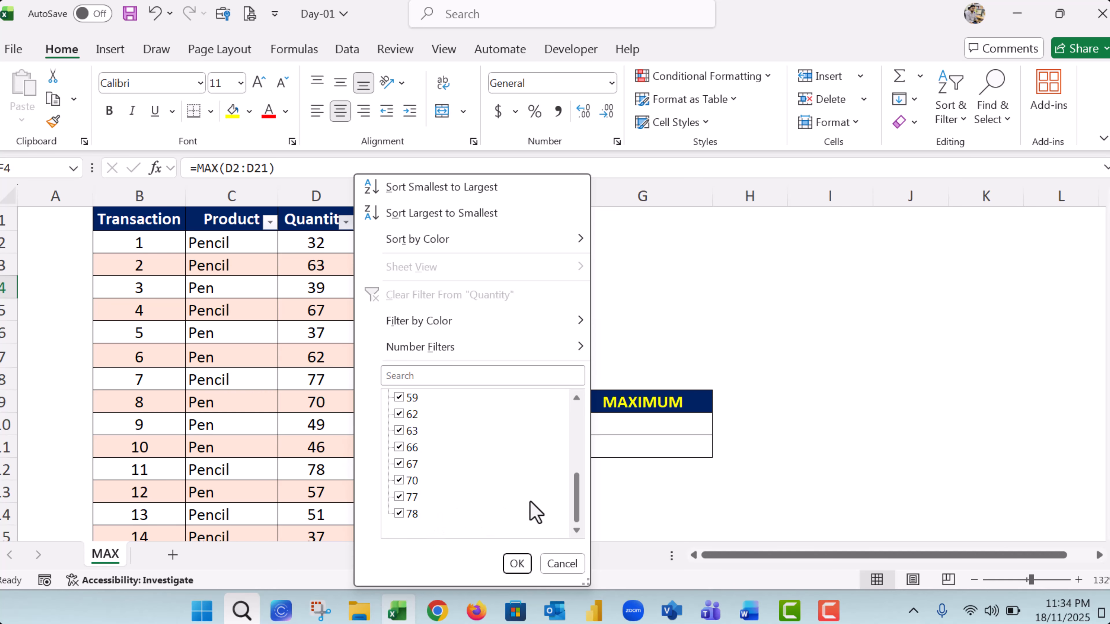
click(692, 292)
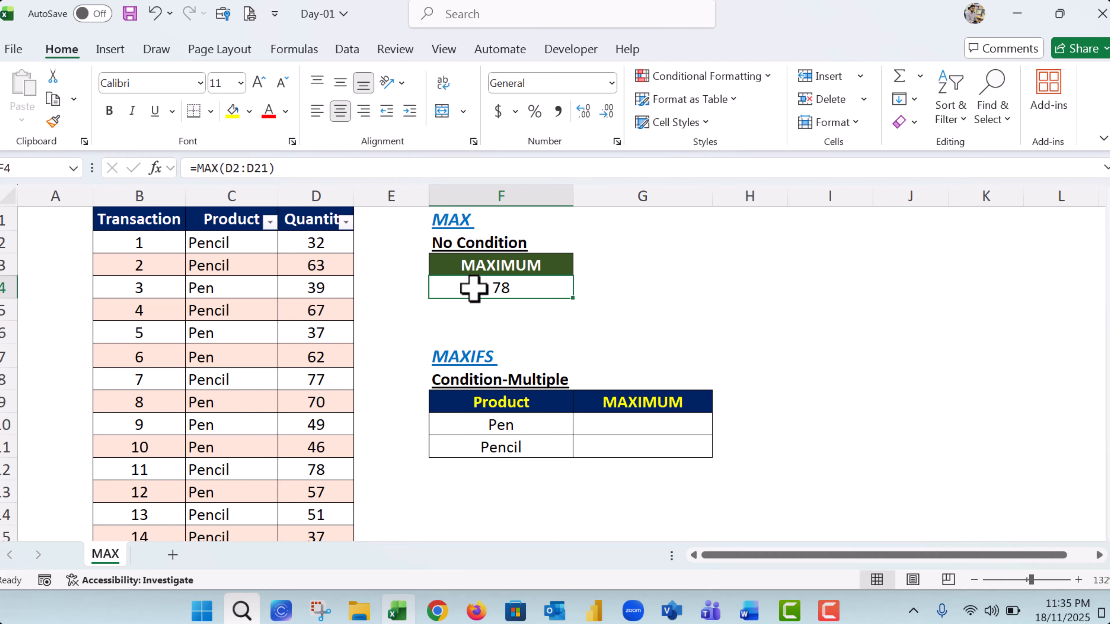
Step: Examine the Pen and Pencil rows of the MAXIFS table against the Transaction, Product and Quantity columns of the source data
click(509, 421)
click(685, 432)
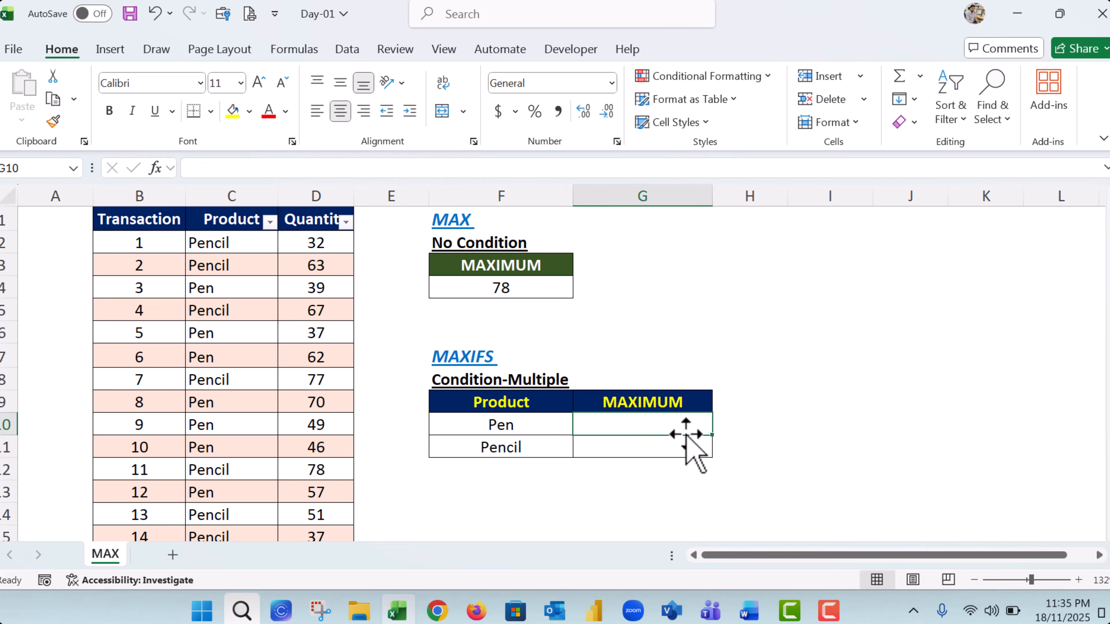
click(661, 450)
mouse_move(518, 429)
mouse_down()
mouse_move(519, 453)
mouse_move(502, 426)
mouse_move(508, 443)
mouse_up()
click(510, 401)
click(245, 260)
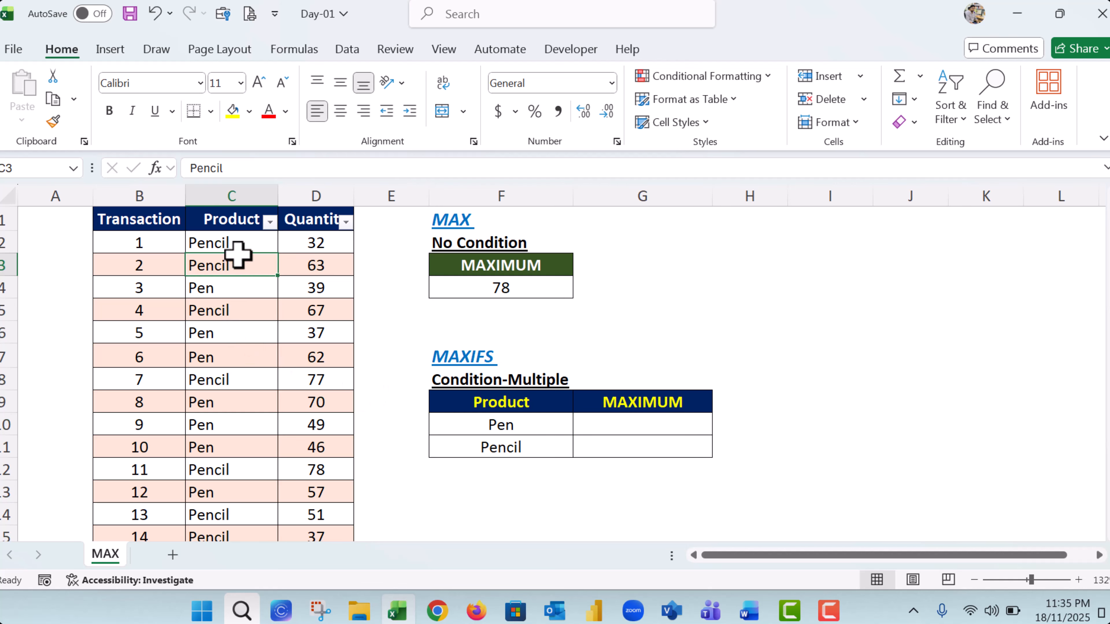
drag(238, 247, 211, 448)
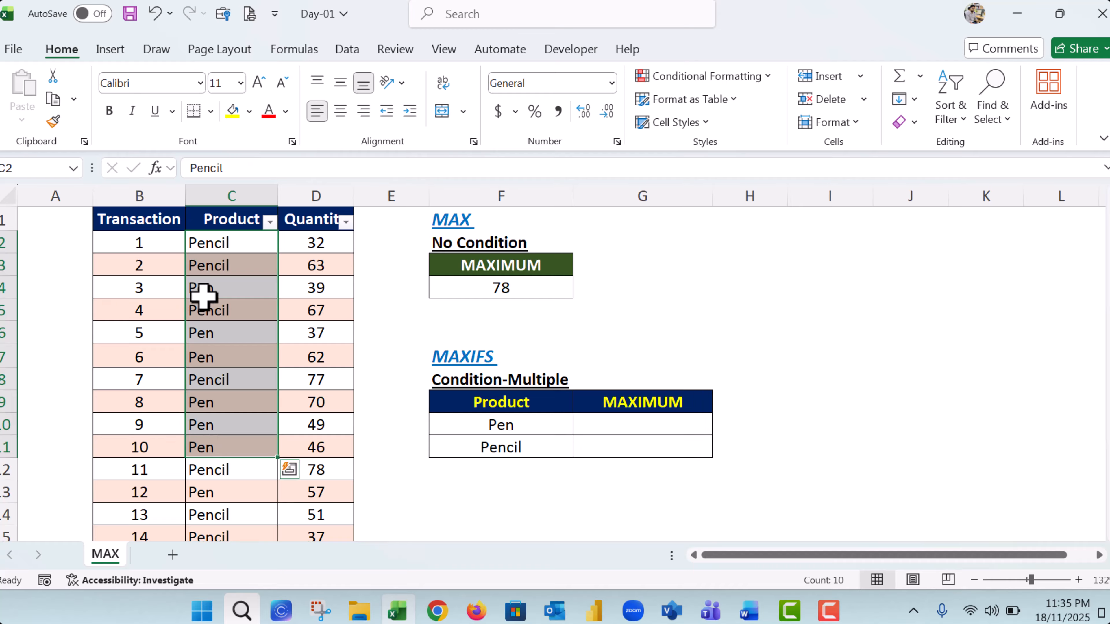
click(204, 293)
drag(204, 293, 328, 292)
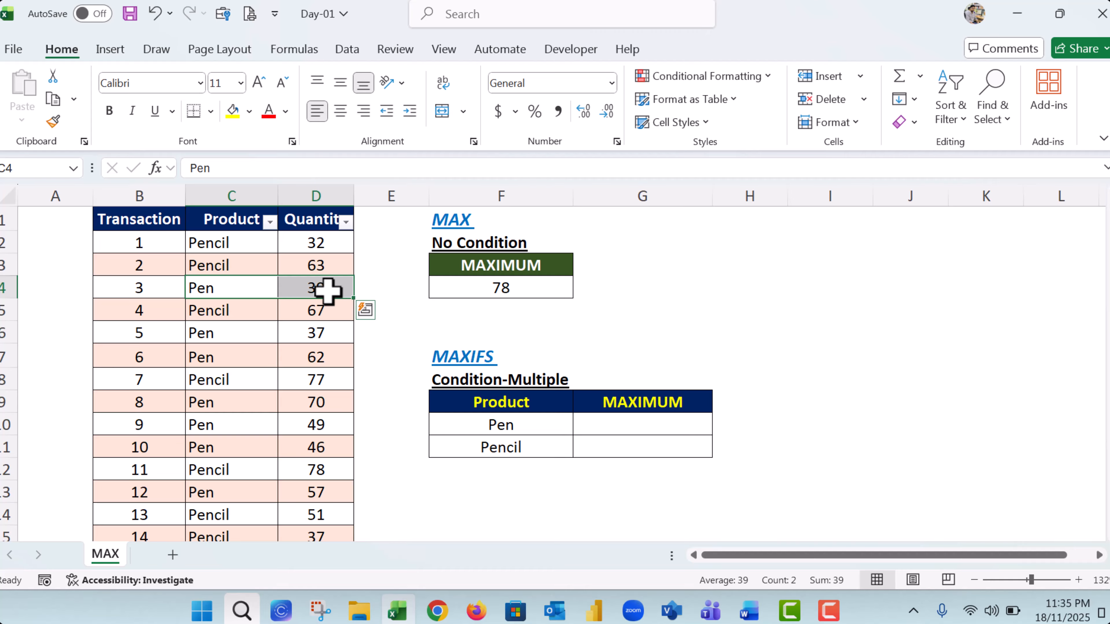
click(636, 421)
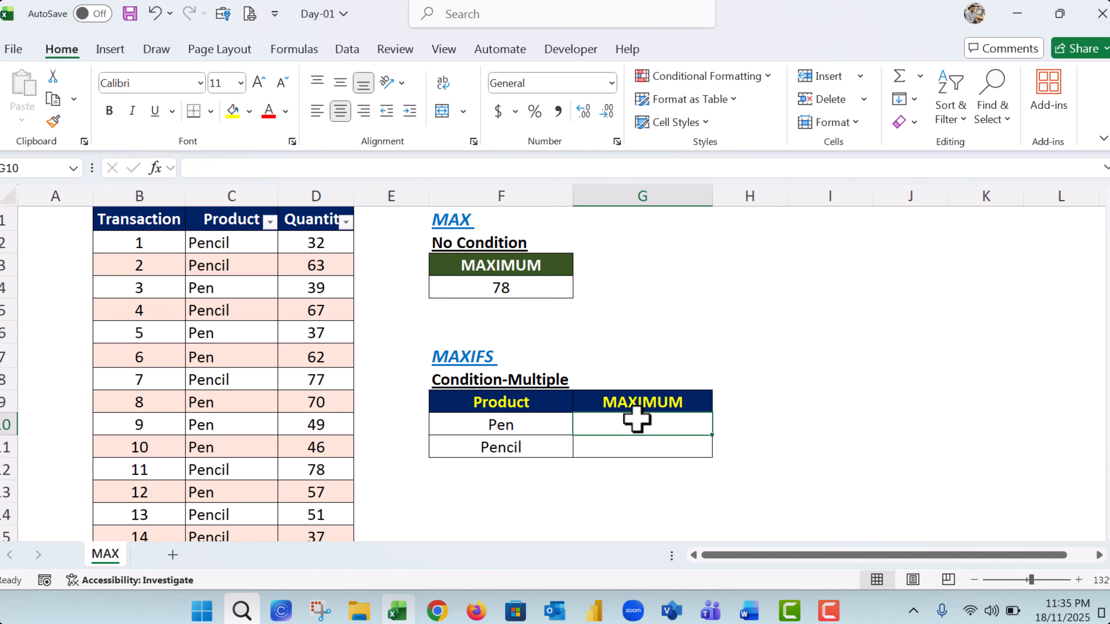
click(501, 450)
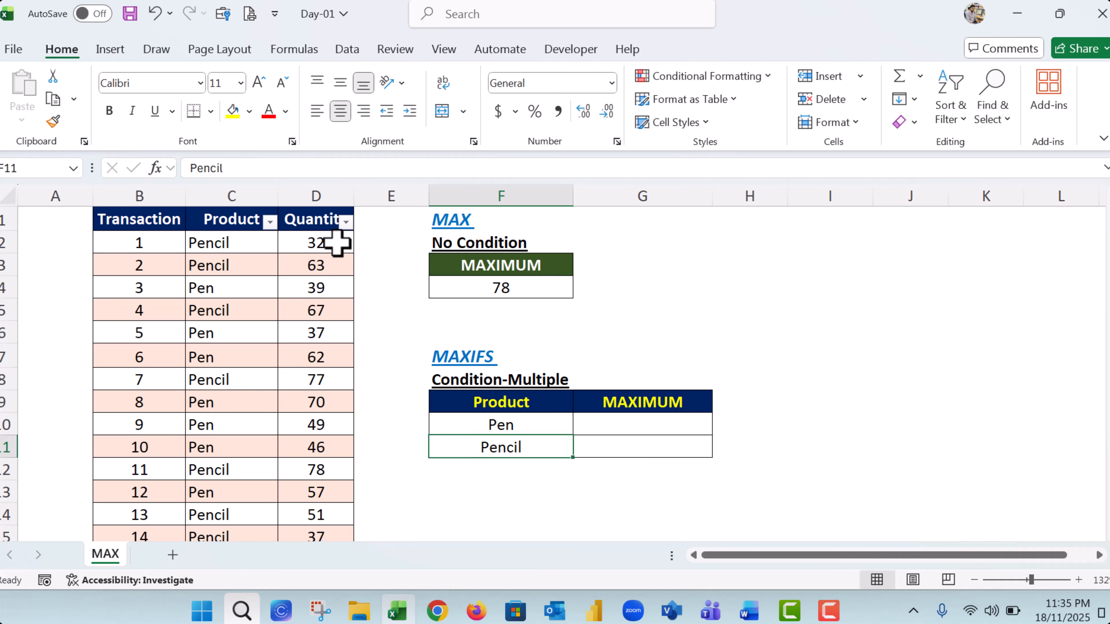
drag(338, 243, 307, 493)
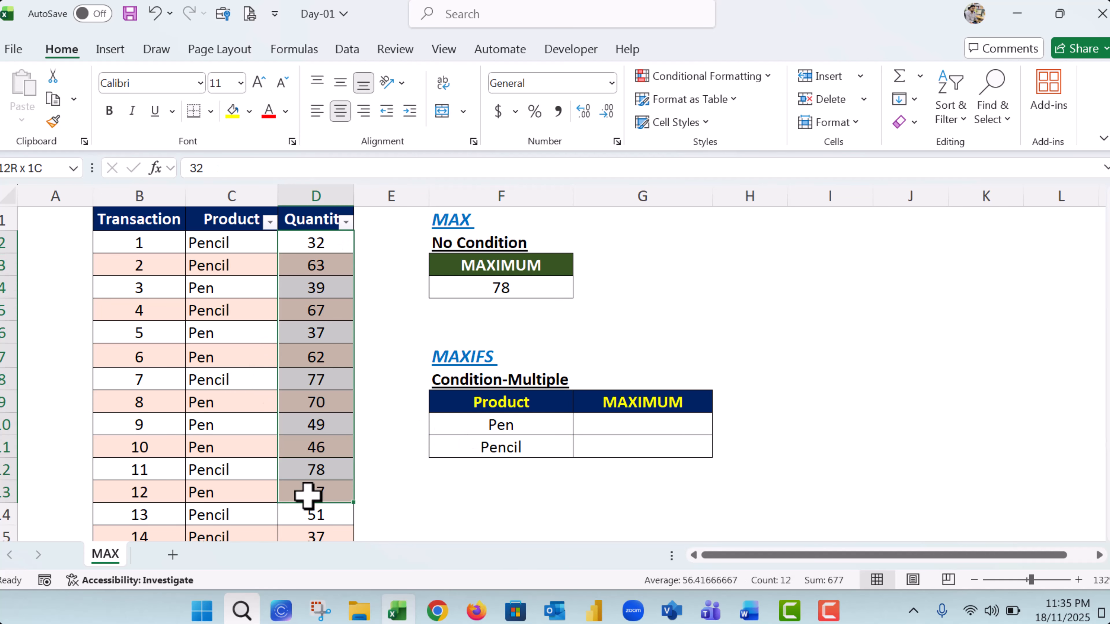
click(637, 450)
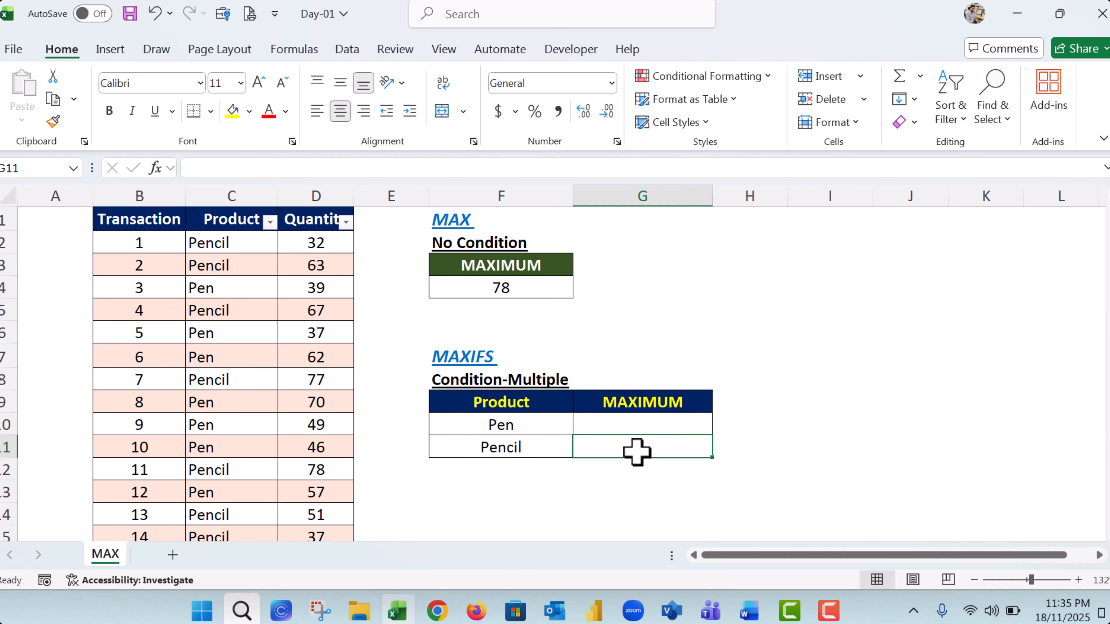
click(637, 425)
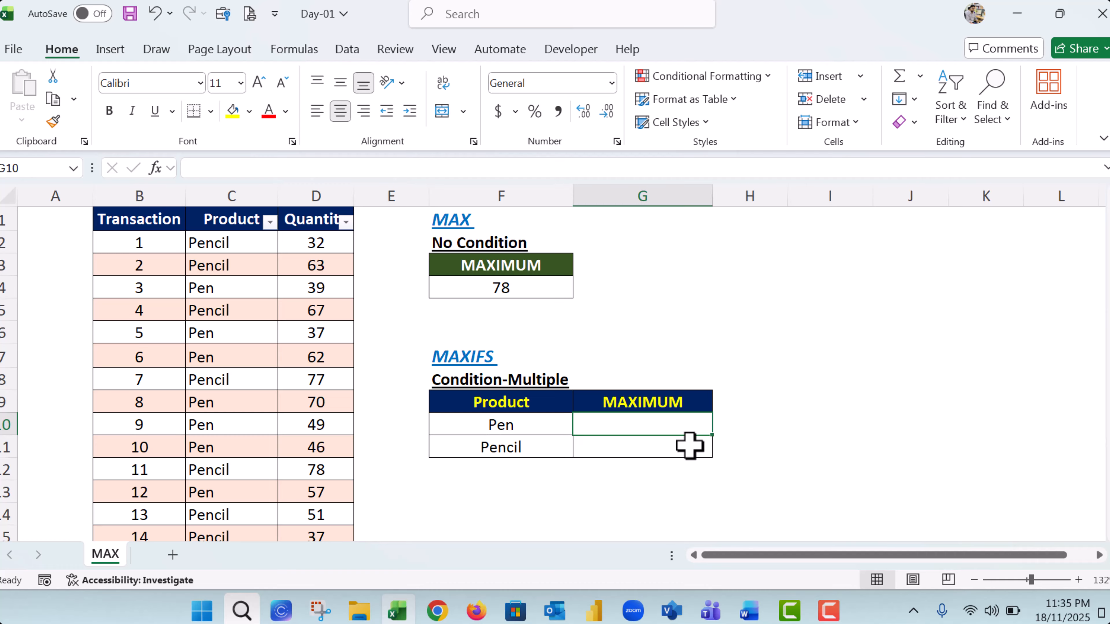
drag(252, 244, 223, 379)
drag(113, 243, 112, 403)
click(637, 429)
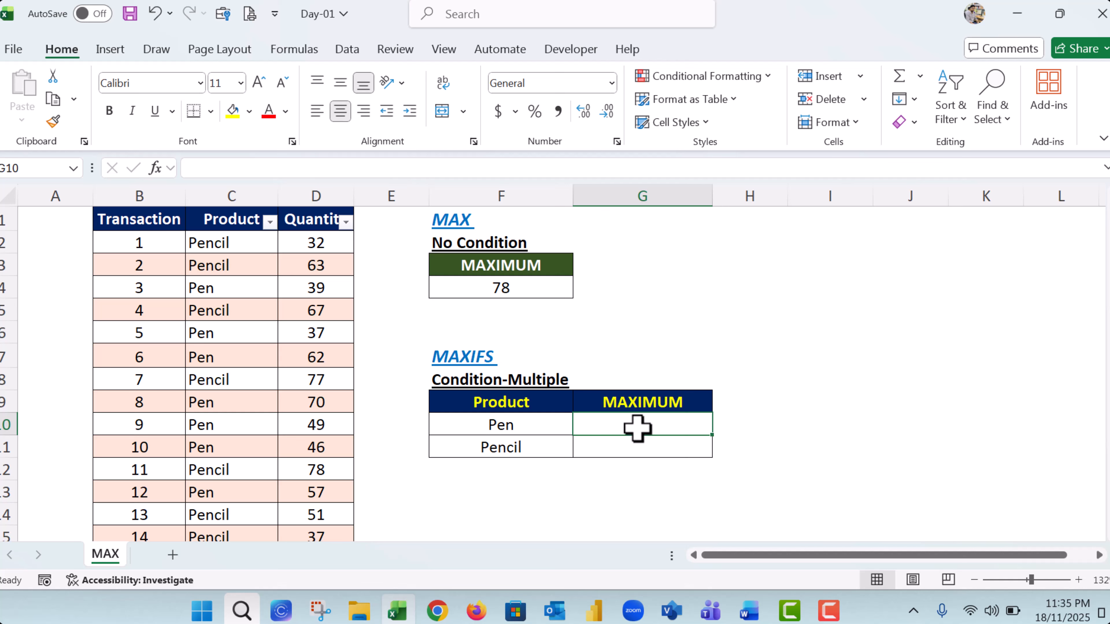
Step: Enter the formula =MAXIFS(D2:D21,C2:C21,F10) in cell G10 to get the maximum quantity for Pen
text(=)
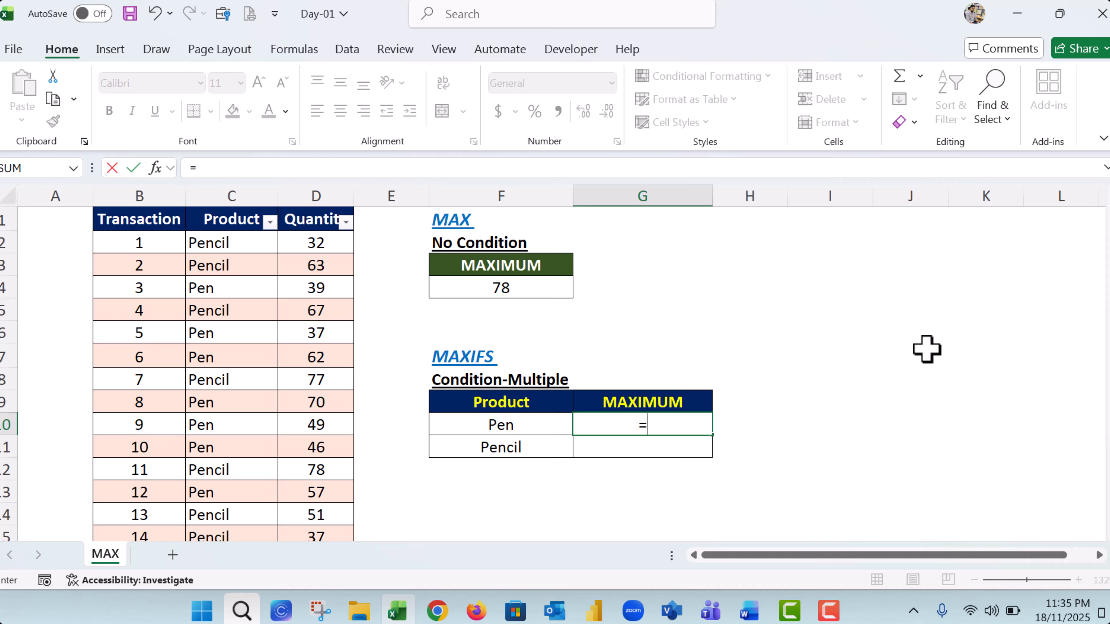
text(maxifs)
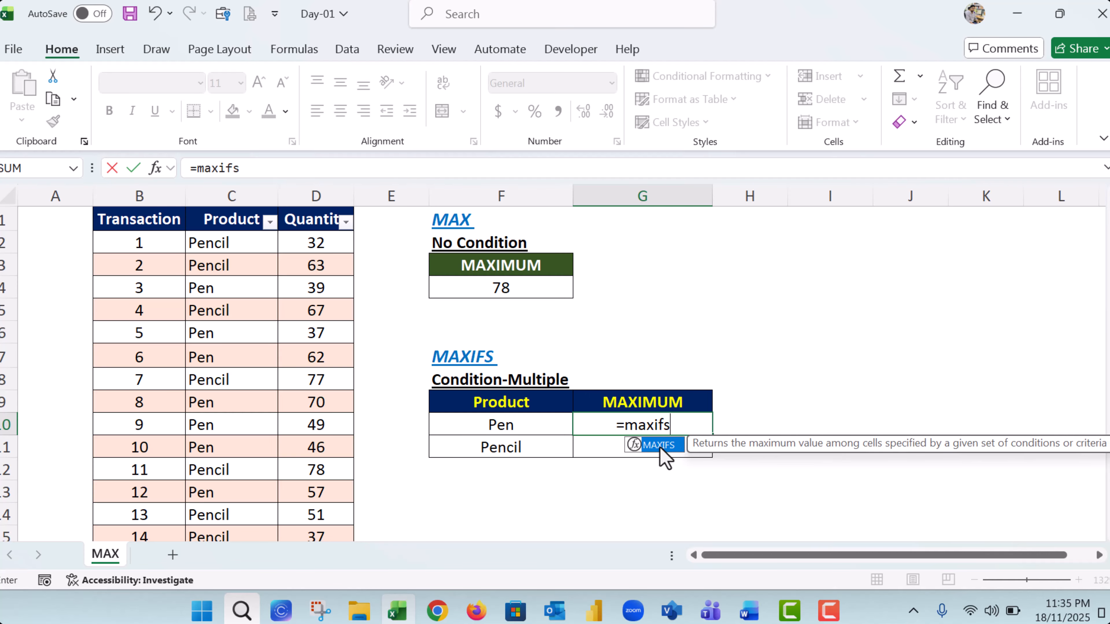
double_click(659, 445)
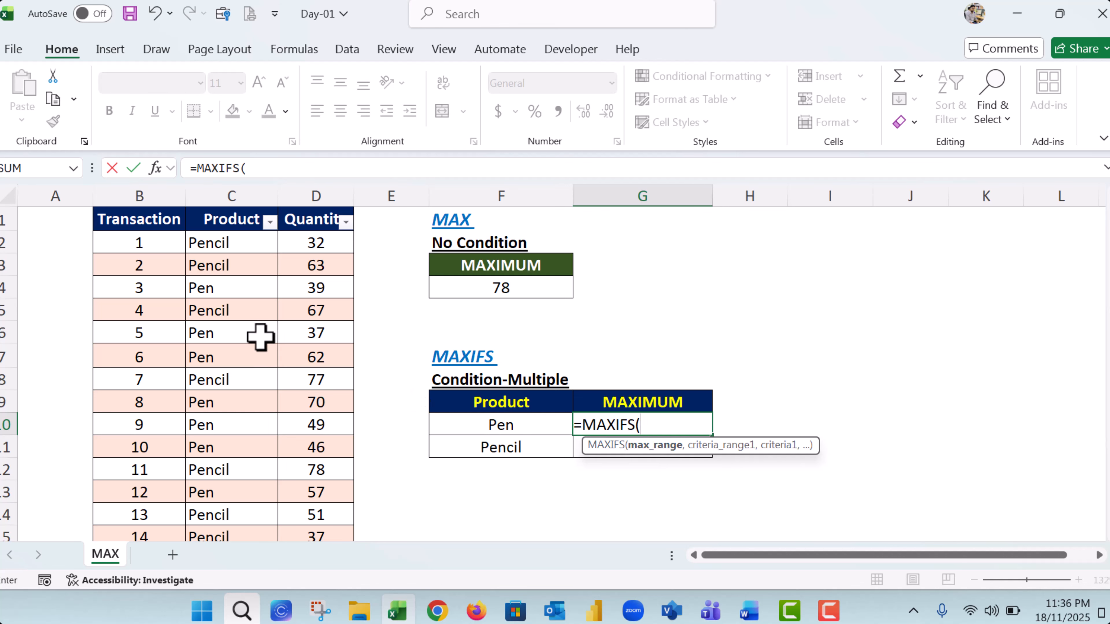
drag(306, 248, 324, 401)
scroll(324, 401, up, 4)
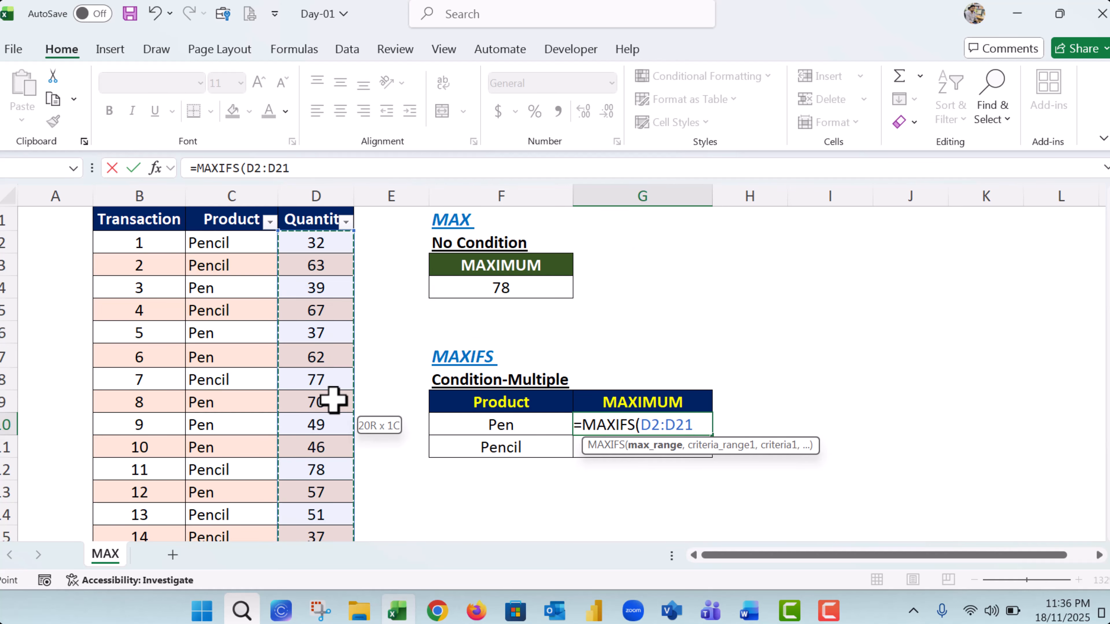
text(,)
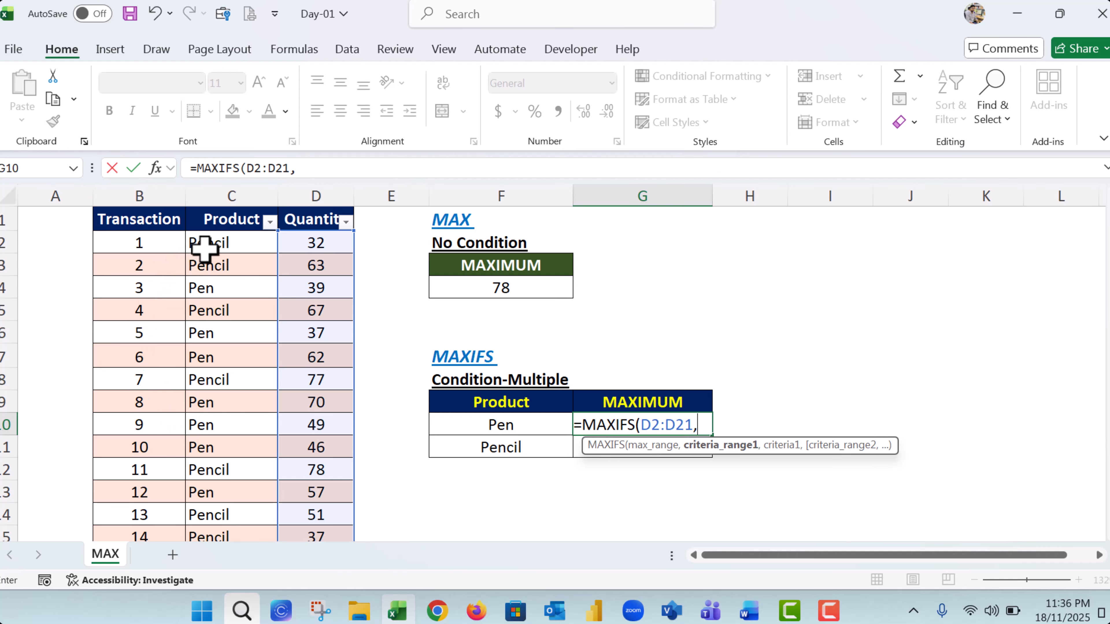
drag(204, 248, 233, 402)
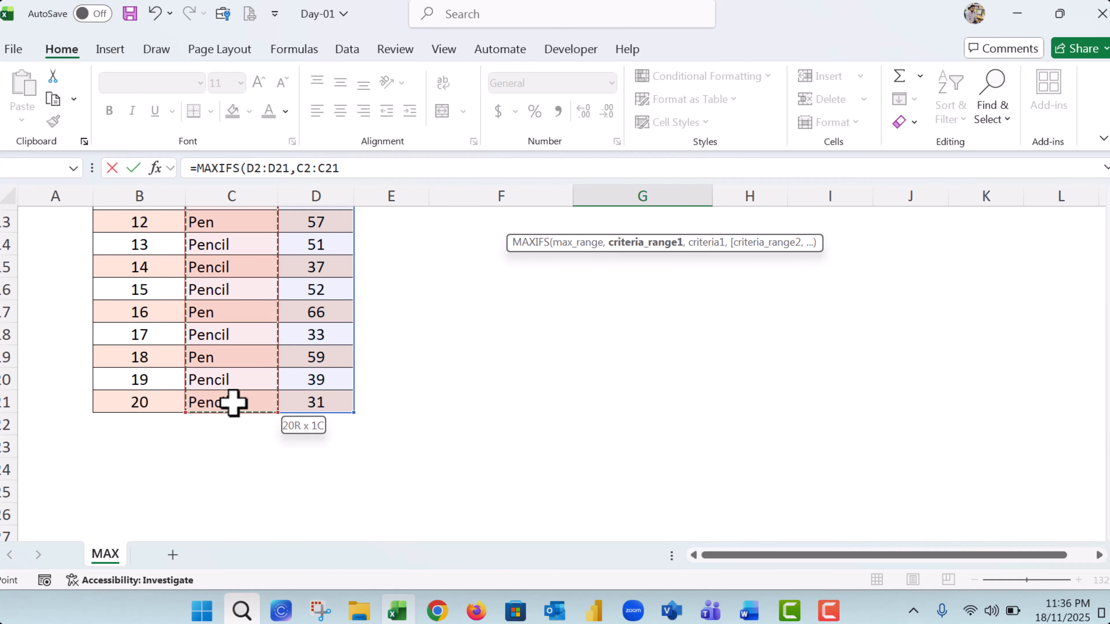
scroll(277, 409, up, 4)
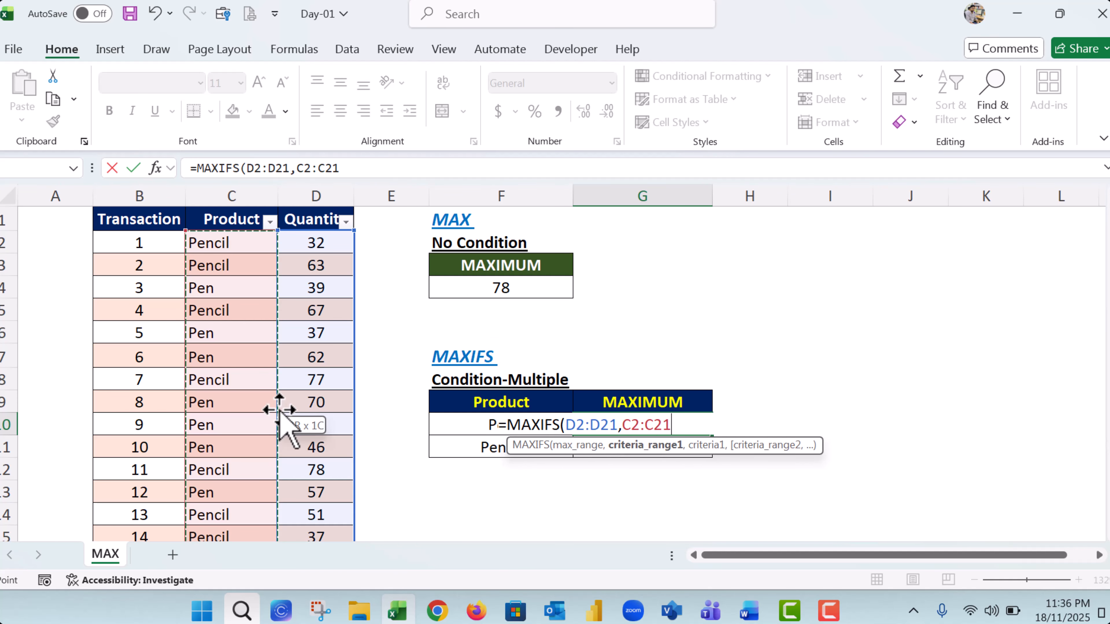
text(,)
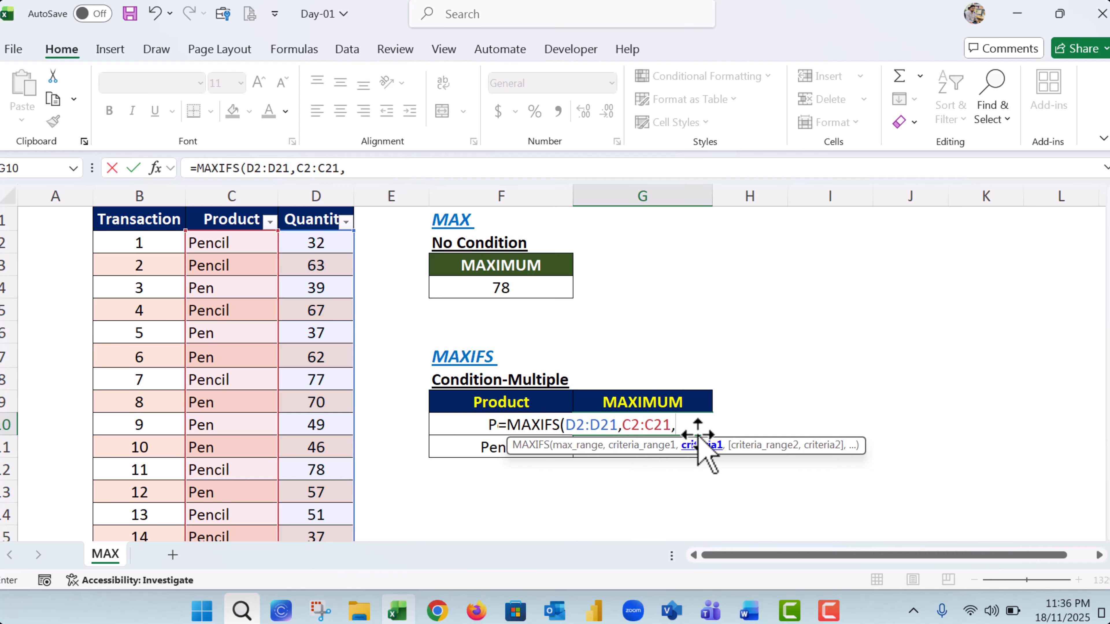
click(460, 420)
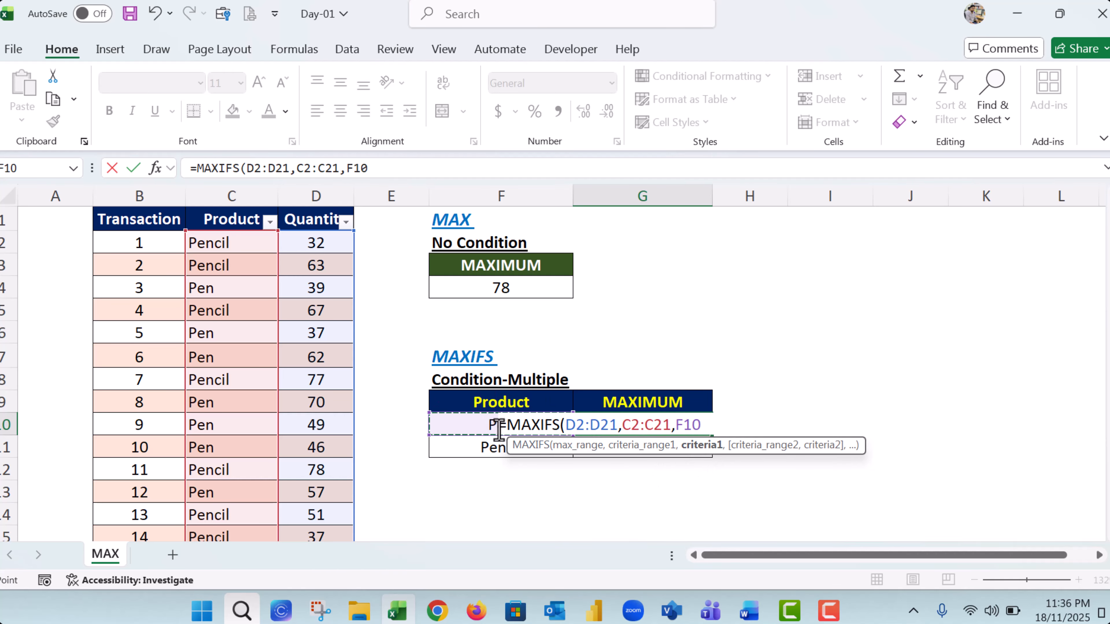
text())
key(ctrl+Return)
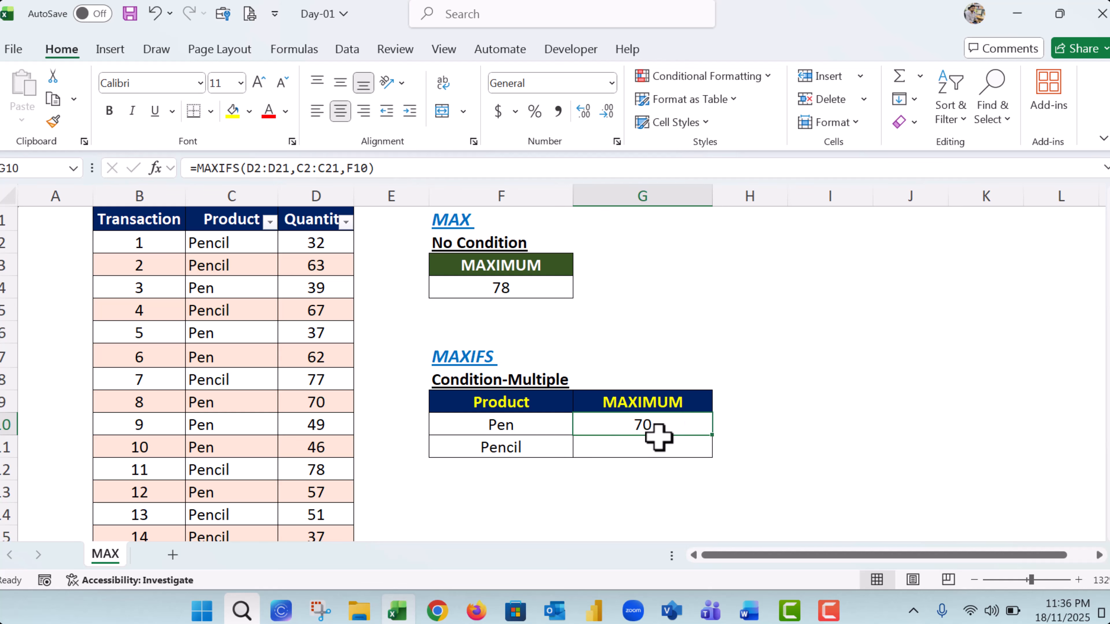
Step: Compare the Pen result in G10 of the MAXIFS table with the overall maximum in F4
click(310, 193)
click(506, 290)
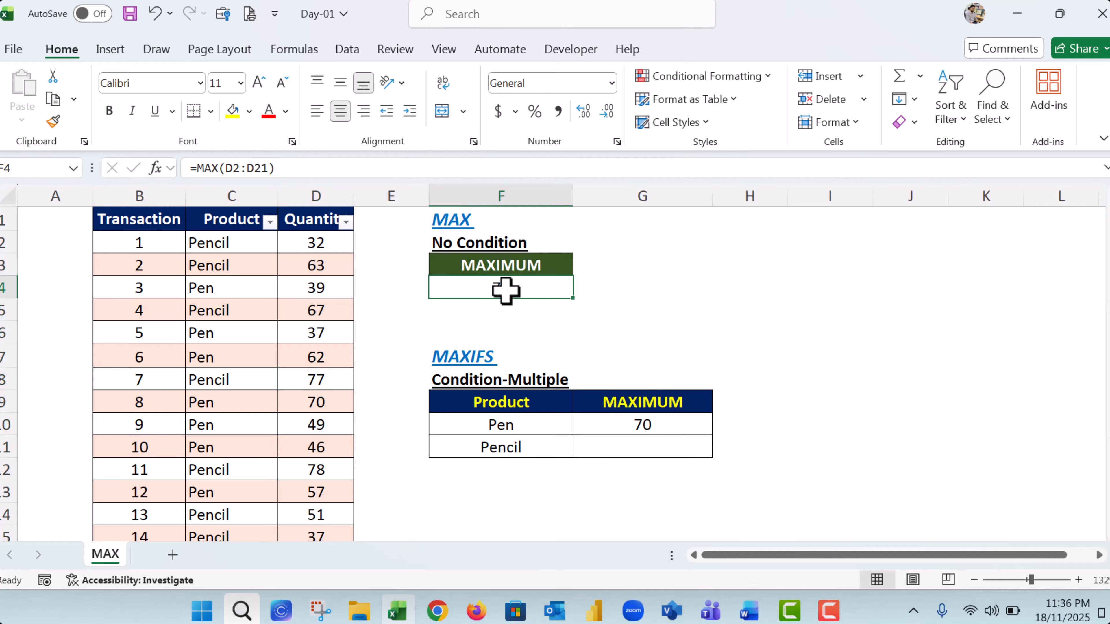
drag(541, 413, 638, 426)
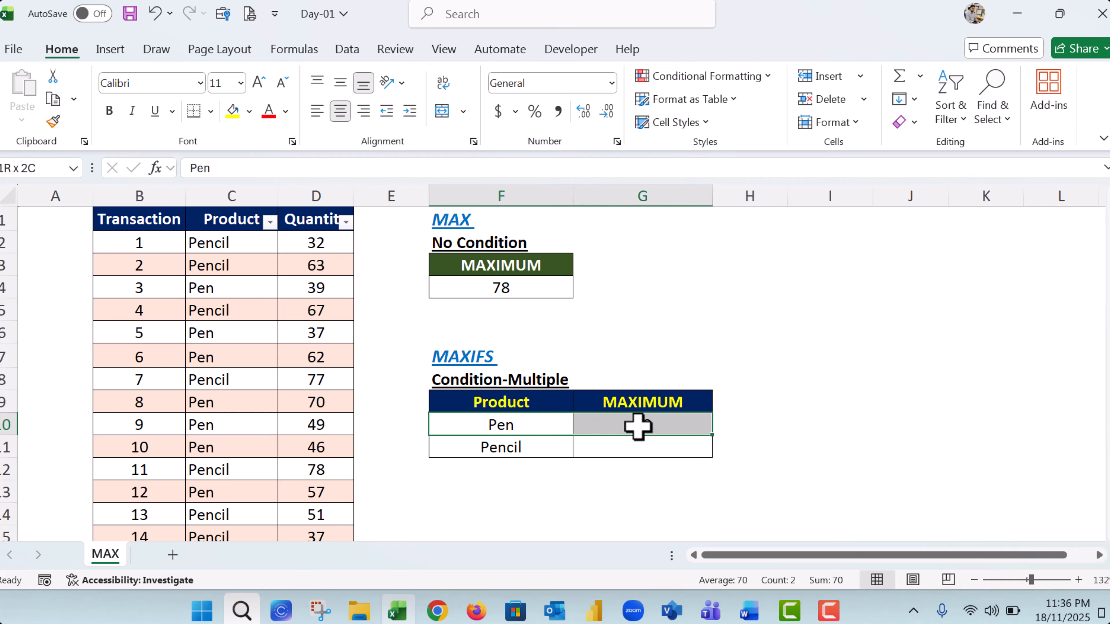
click(647, 427)
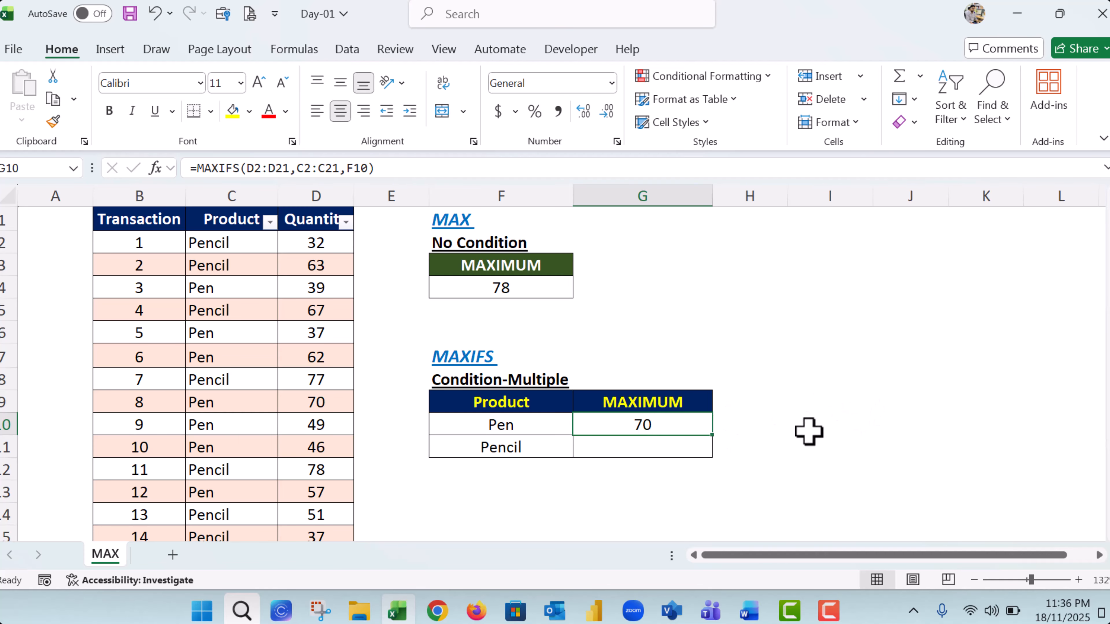
Step: Filter the Product column of the source data to show only the Pen rows
click(233, 258)
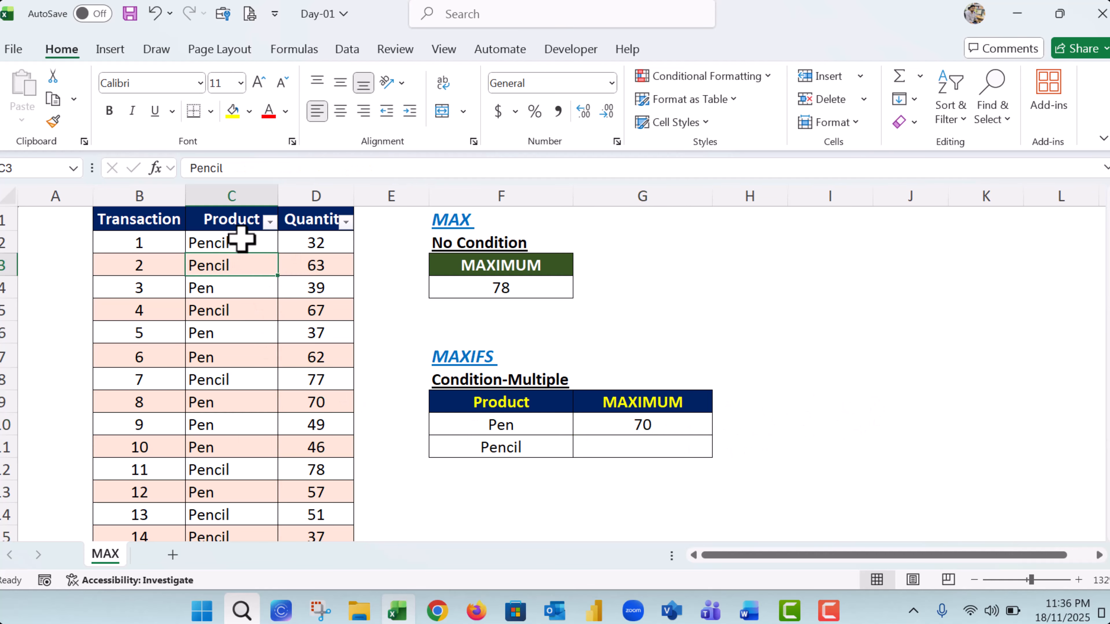
click(270, 222)
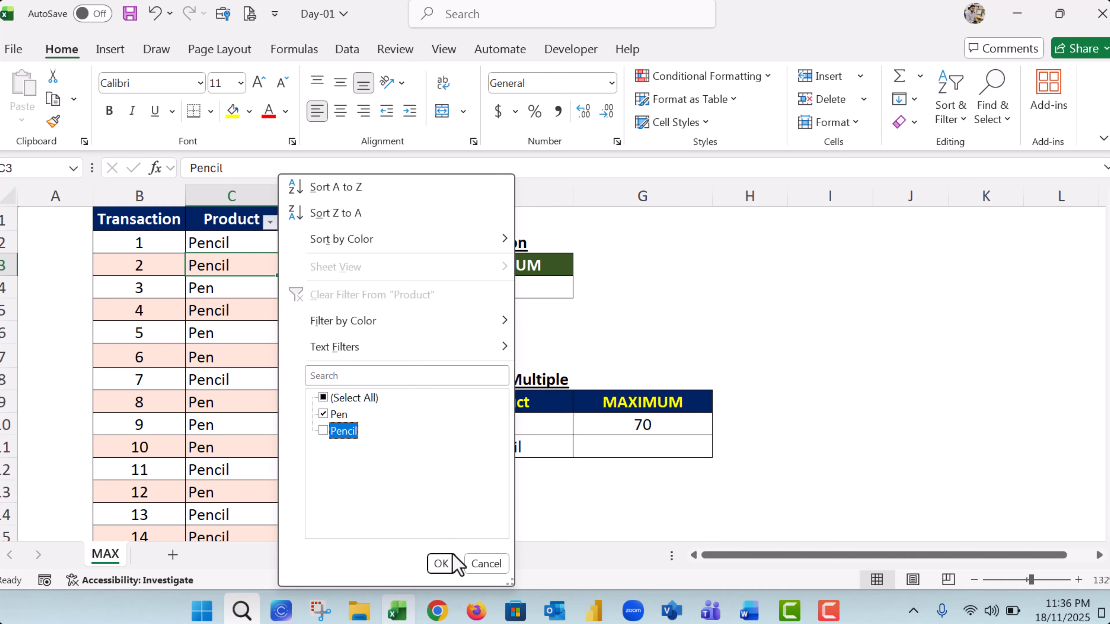
click(439, 563)
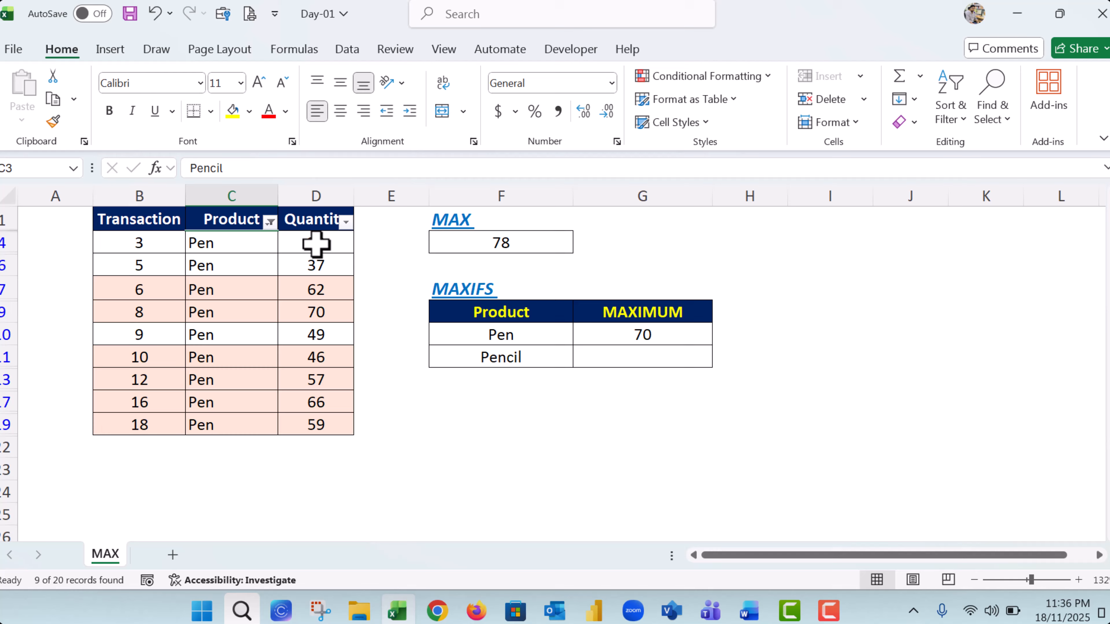
Step: Check the Pen maximum in G10 against the largest entry in the Quantity column's filter list, without filtering by quantity
click(346, 222)
scroll(452, 481, down, 1)
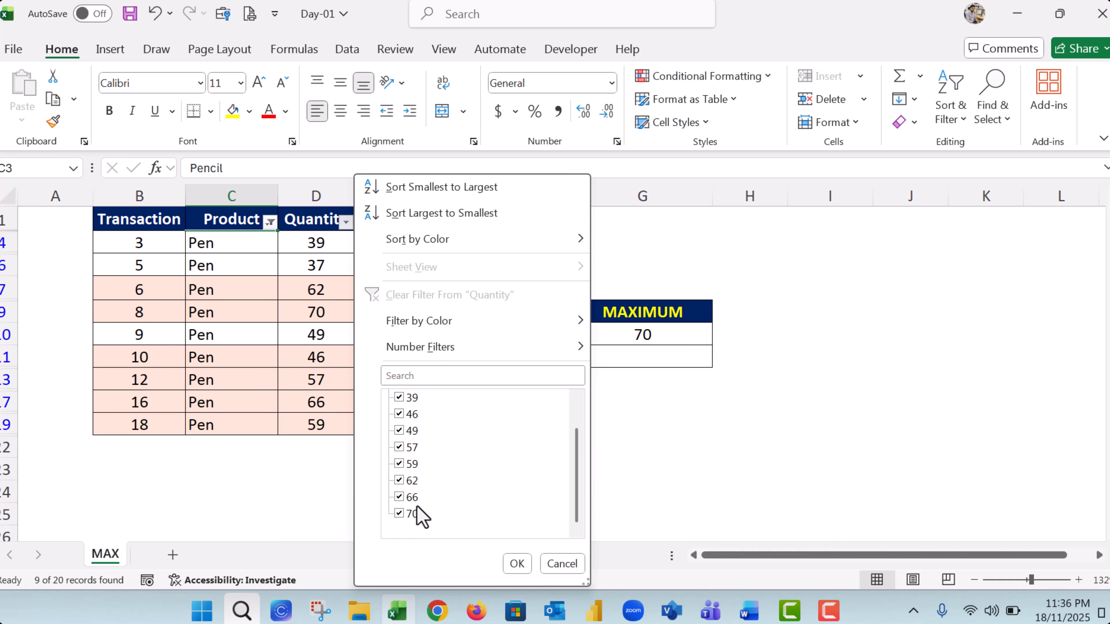
click(515, 563)
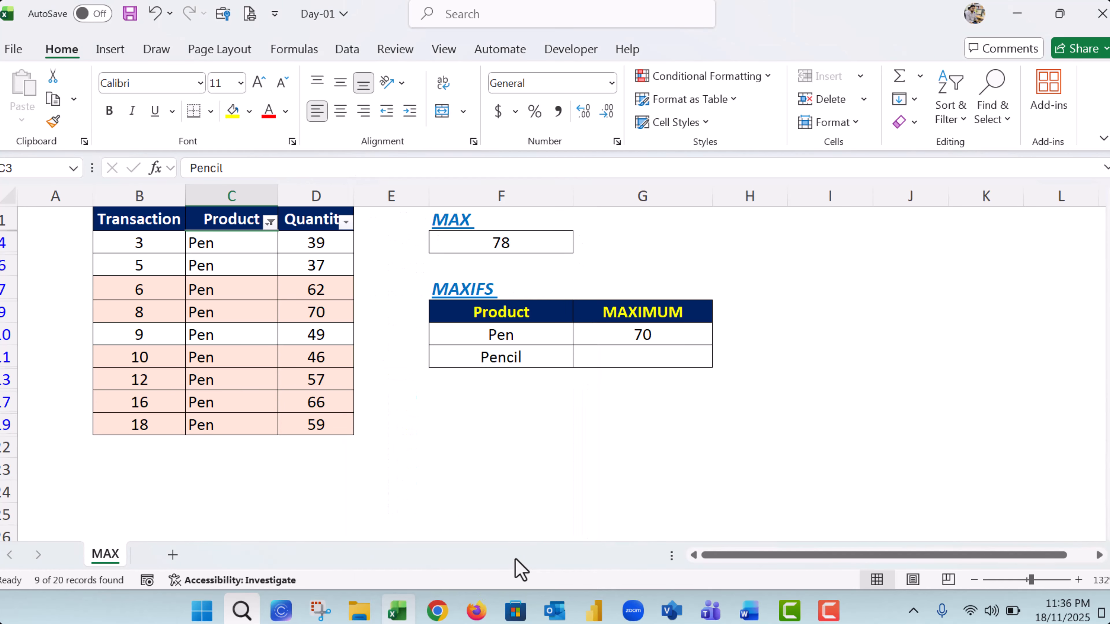
click(635, 349)
click(637, 332)
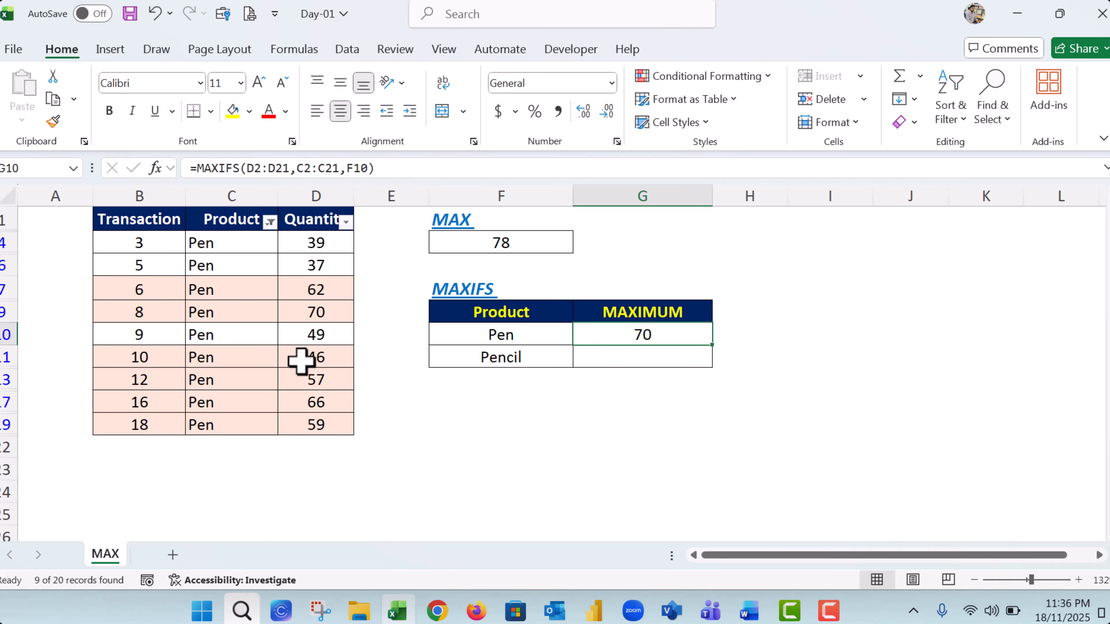
Step: Reset the Product column filter to include all products
click(270, 222)
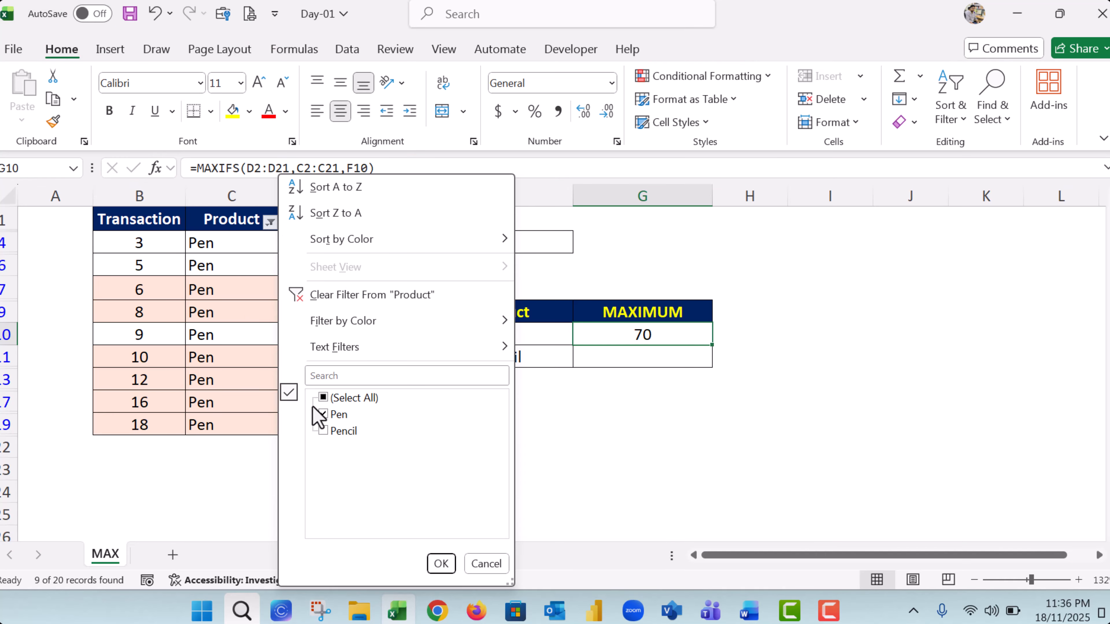
click(346, 403)
click(441, 563)
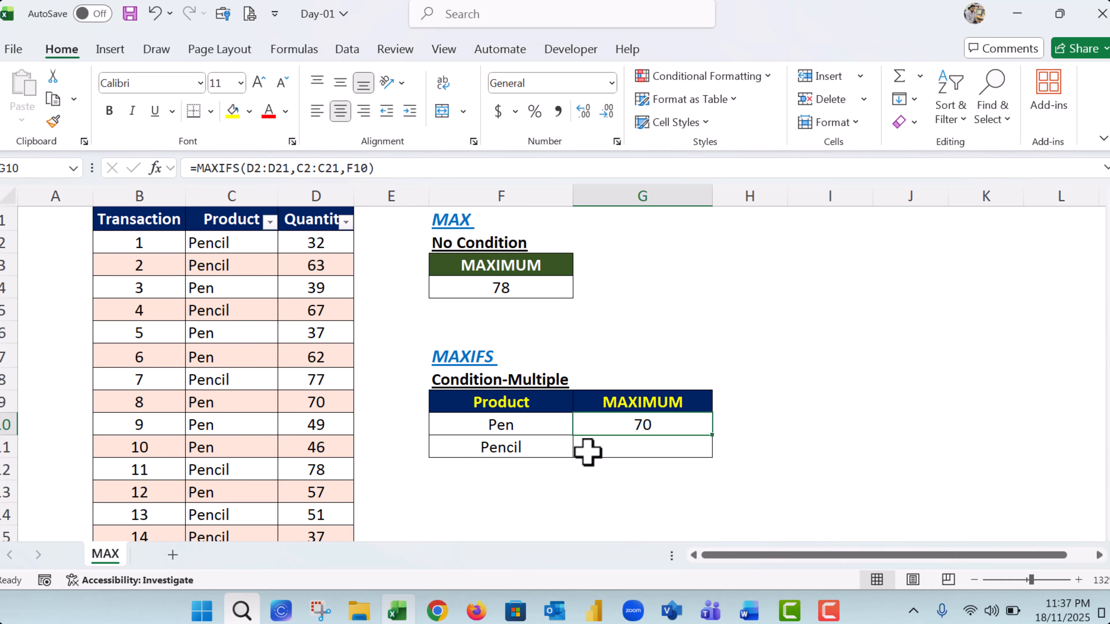
Step: Make both ranges in the G10 formula absolute, giving =MAXIFS($D$2:$D$21,$C$2:$C$21,F10)
click(259, 169)
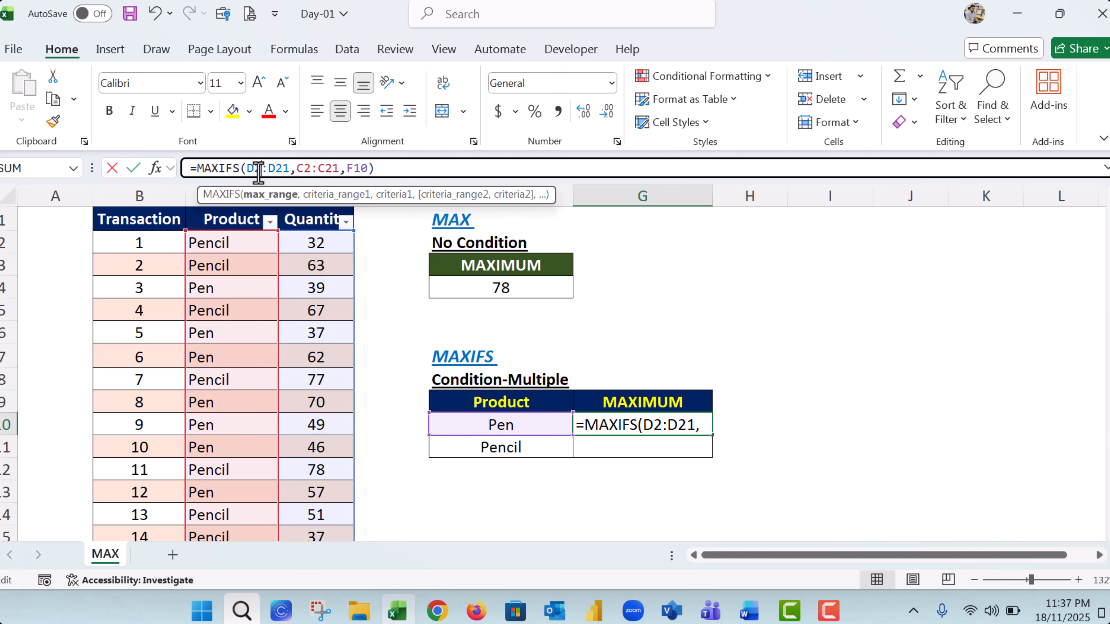
click(252, 165)
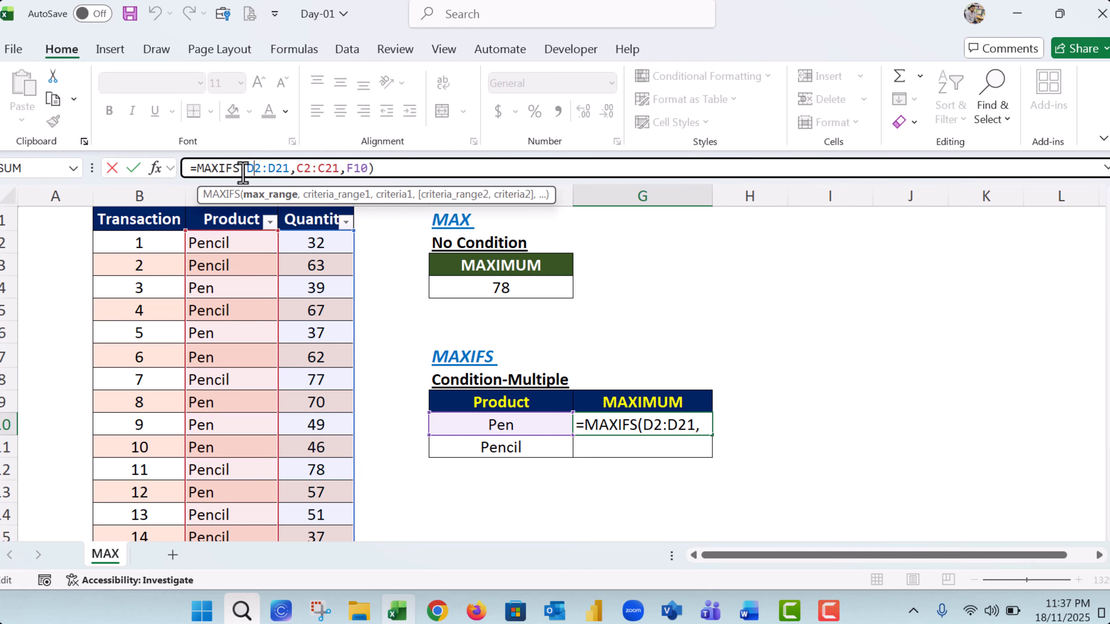
key(F4)
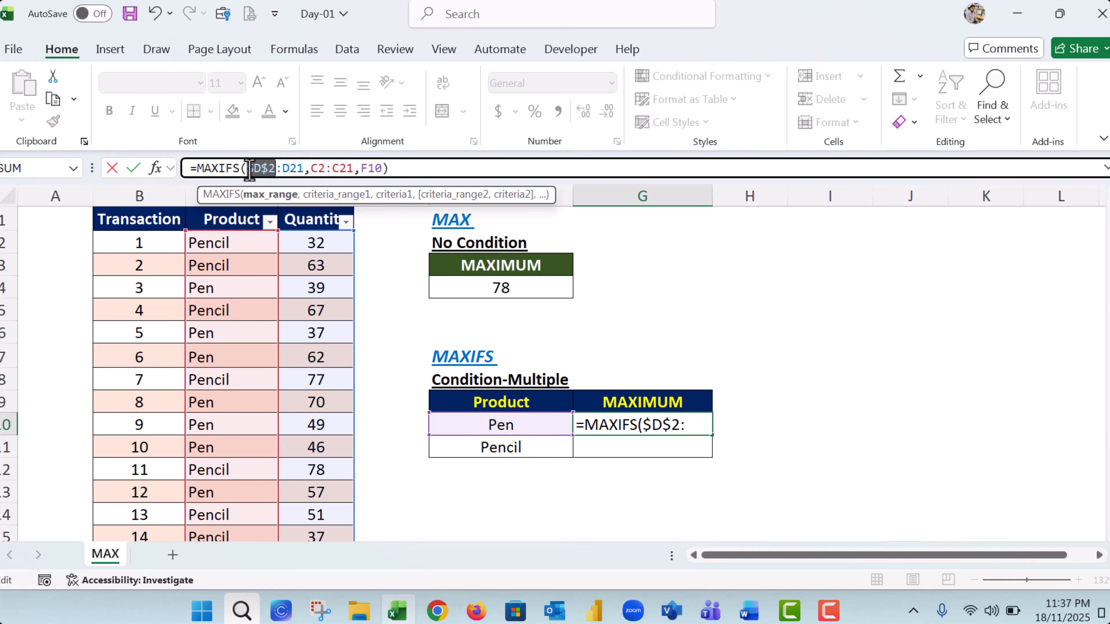
click(283, 168)
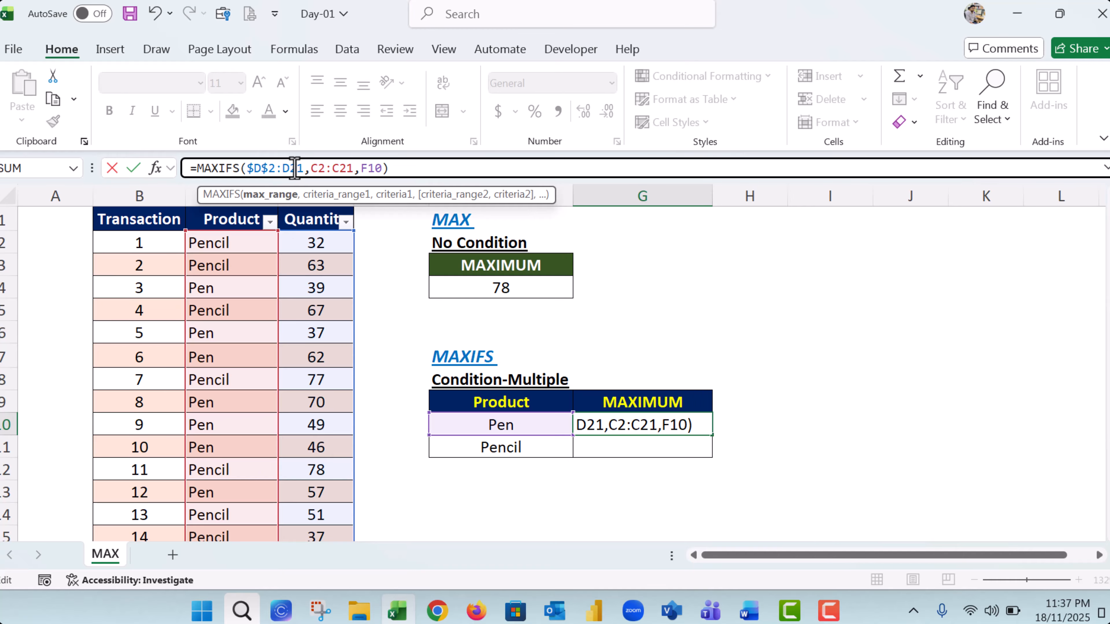
key(F4)
click(328, 169)
key(F4)
click(362, 168)
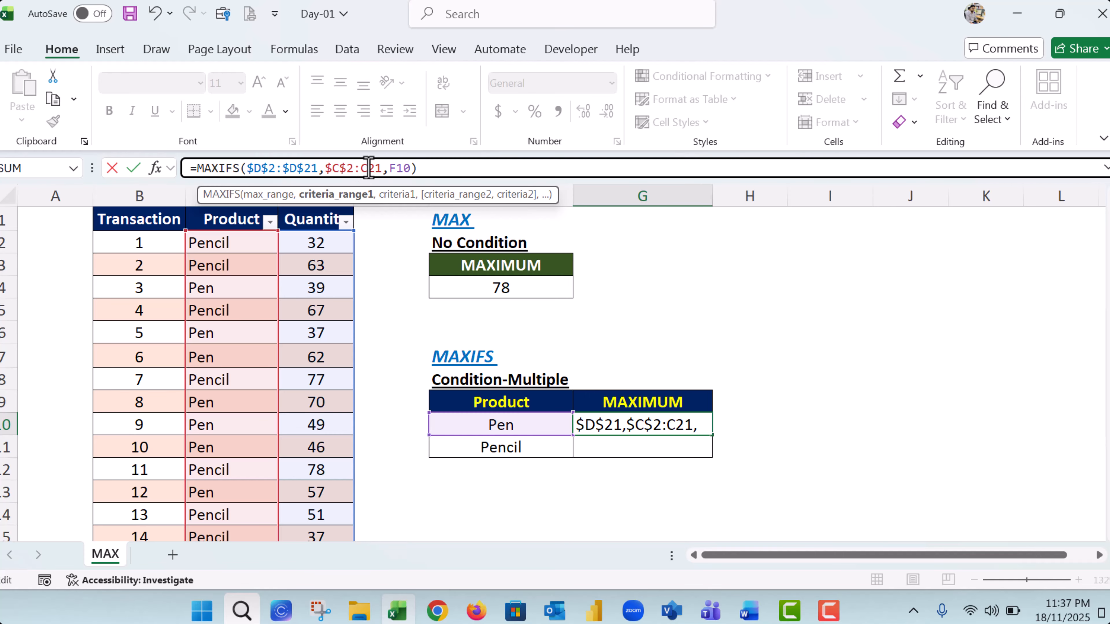
key(F4)
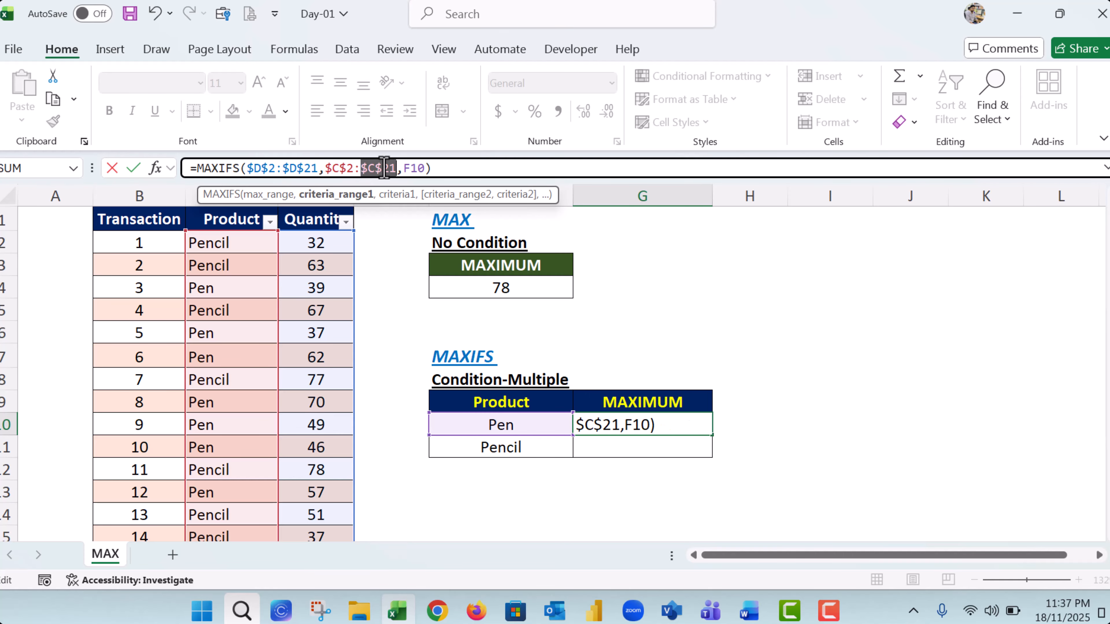
click(443, 169)
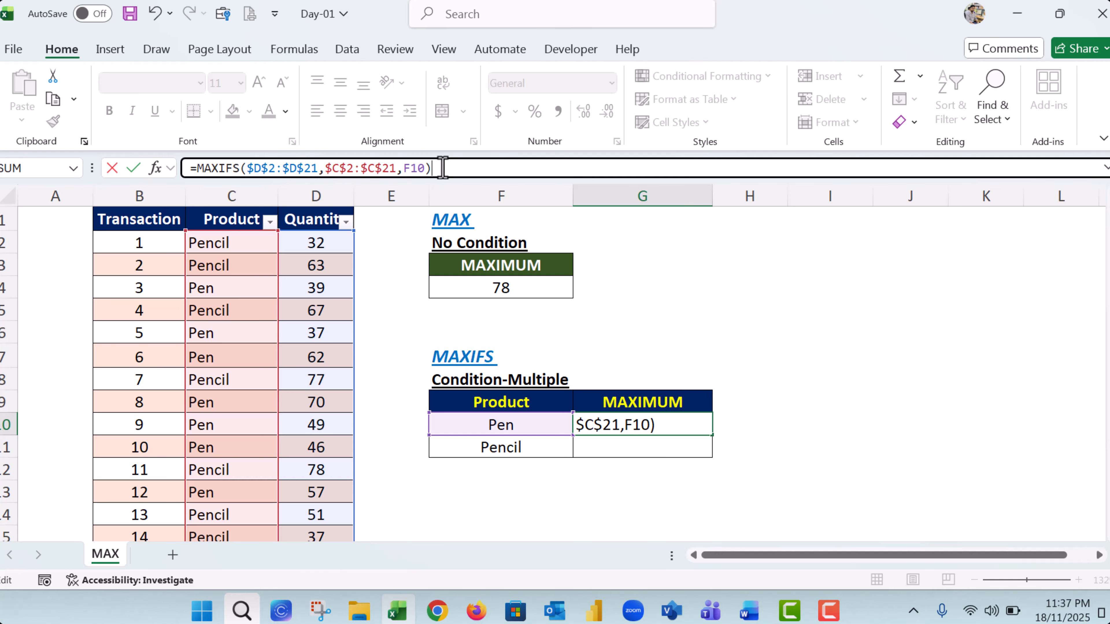
key(Return)
Step: Fill the MAXIFS formula from G10 down to G11 for Pencil and inspect the copied formula
click(651, 424)
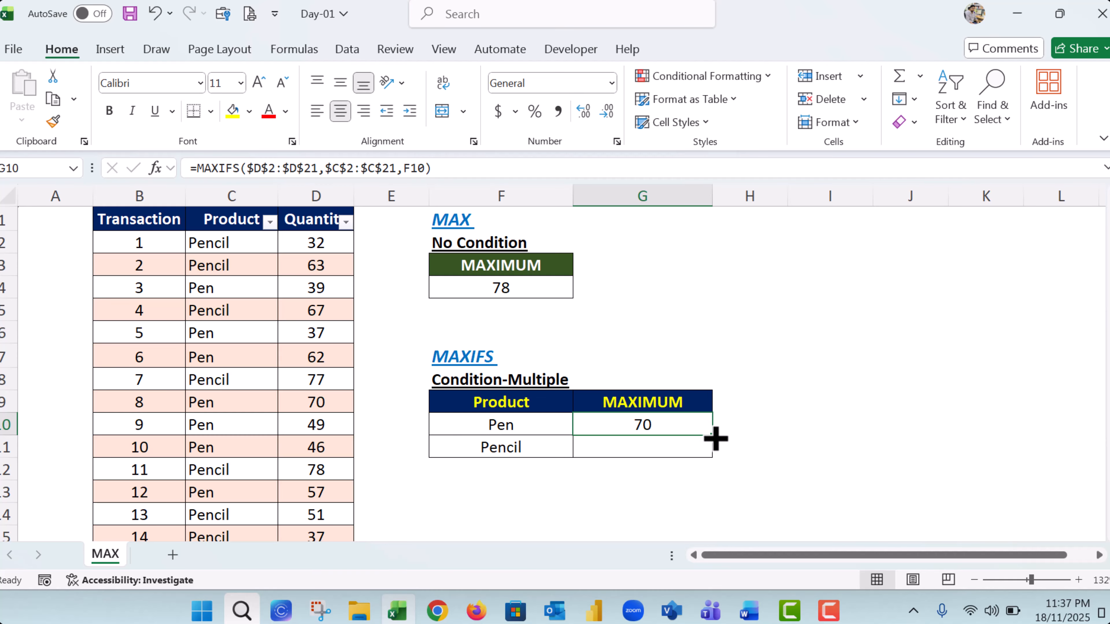
drag(714, 439, 712, 458)
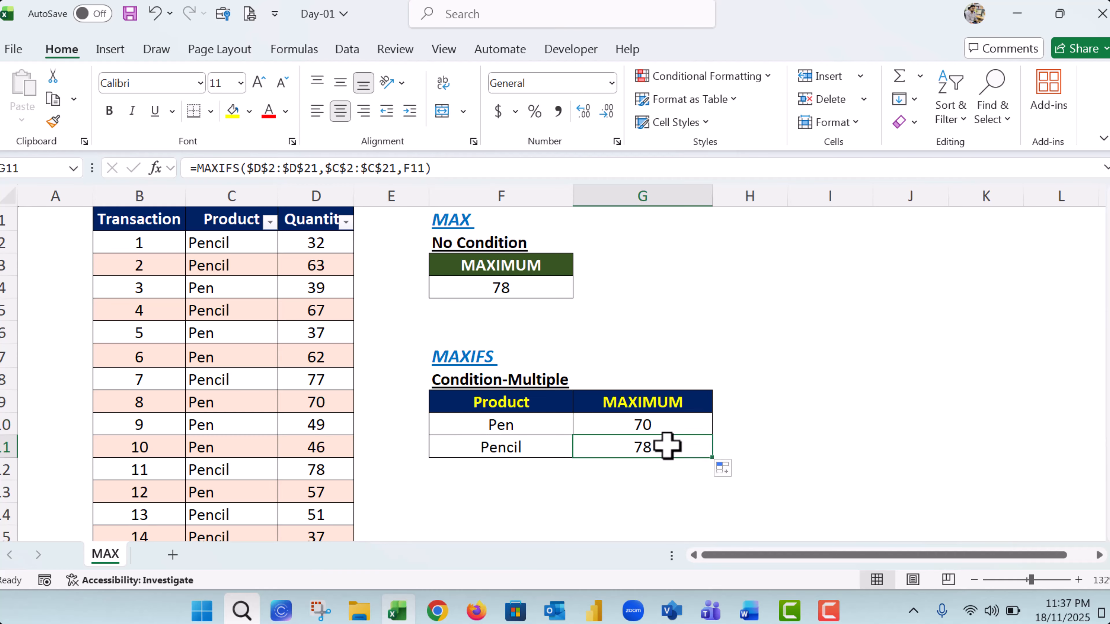
click(511, 447)
click(644, 447)
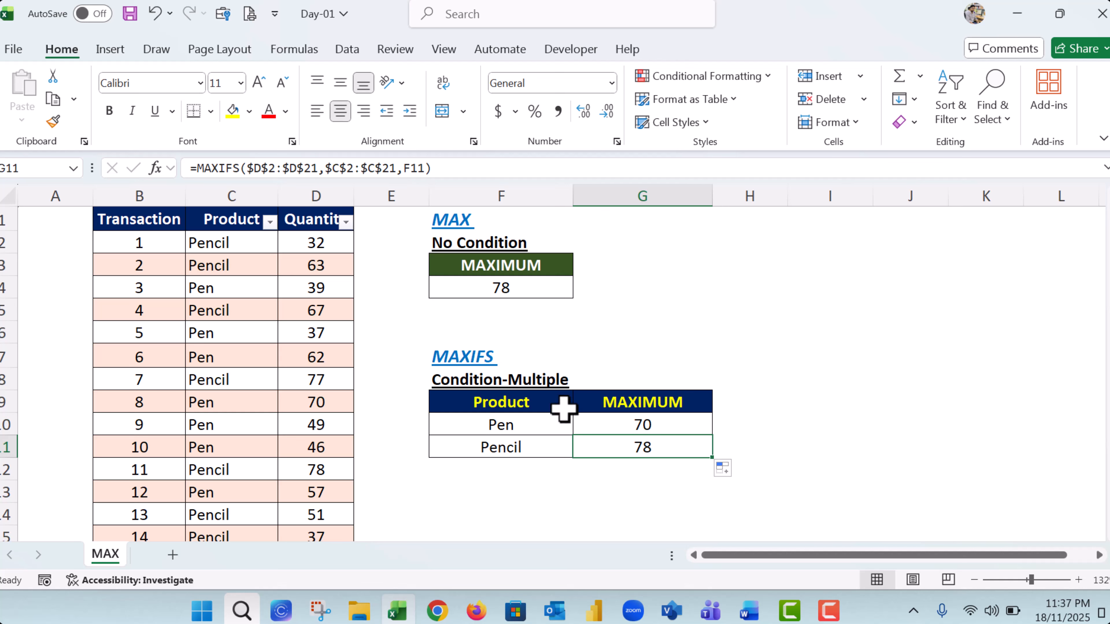
Step: Review the MAXIFS results in G10:G11 against the Product and Quantity columns of the source data
click(620, 317)
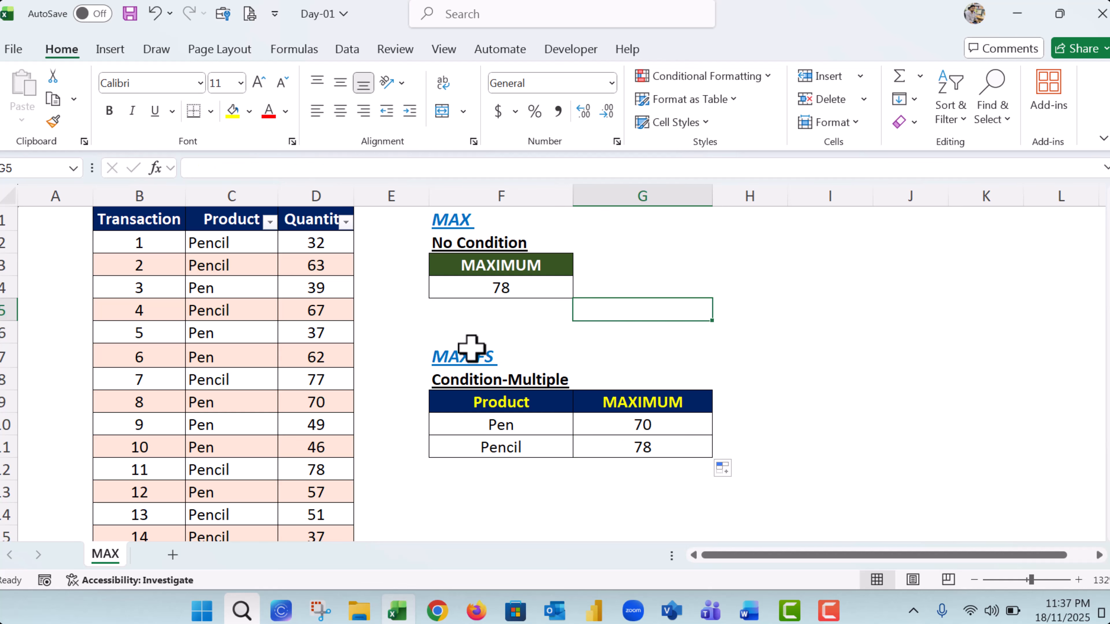
click(453, 363)
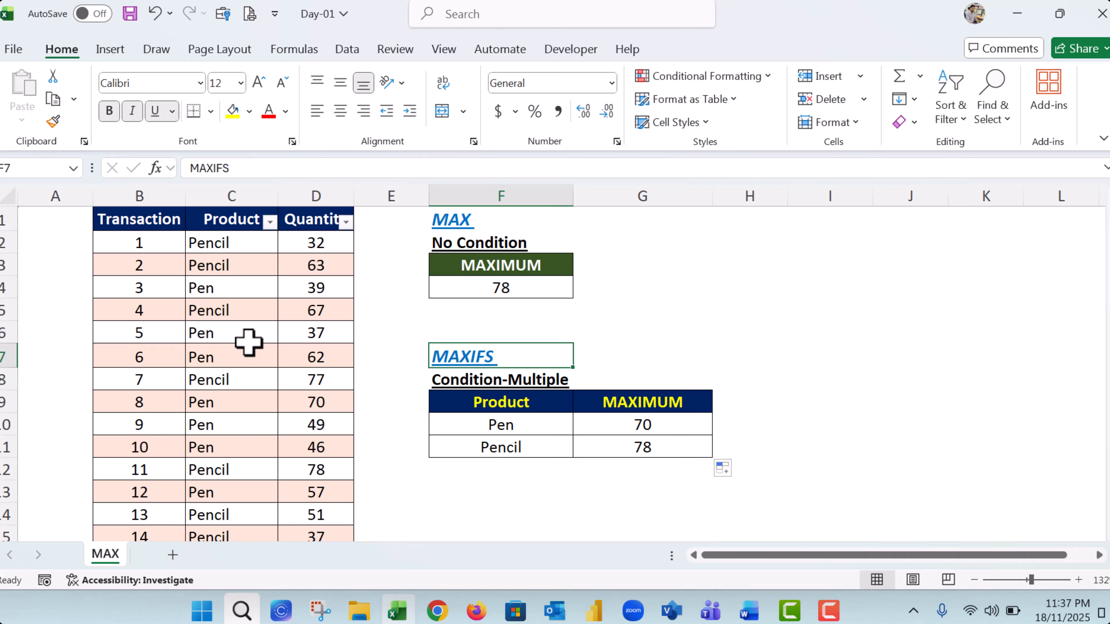
drag(236, 190, 309, 194)
click(313, 192)
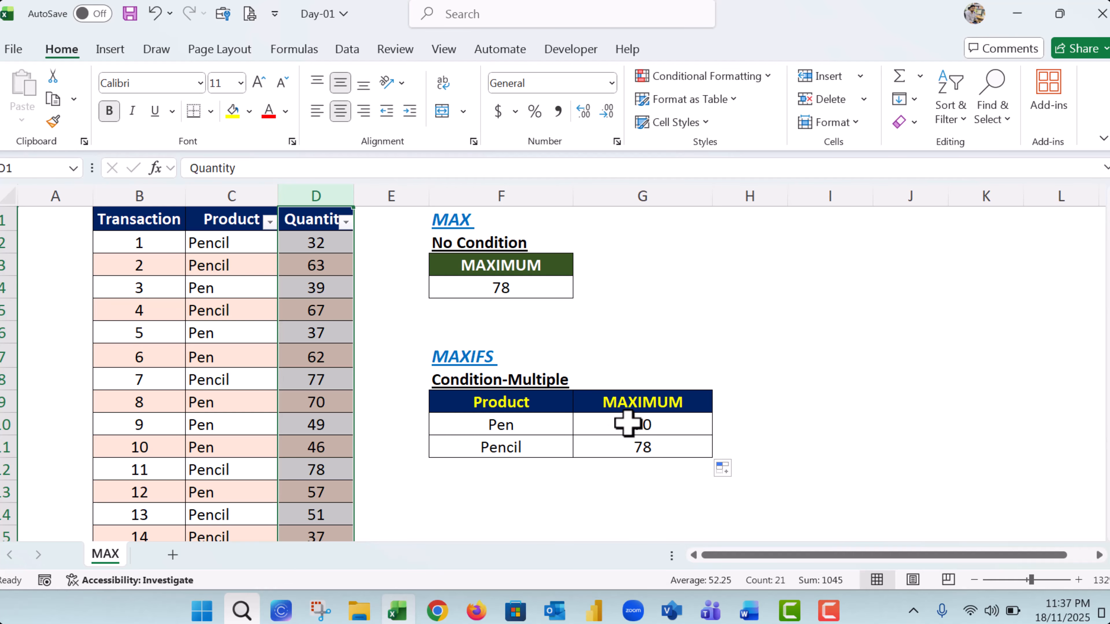
mouse_move(636, 428)
mouse_down()
mouse_move(641, 459)
mouse_move(641, 441)
mouse_up()
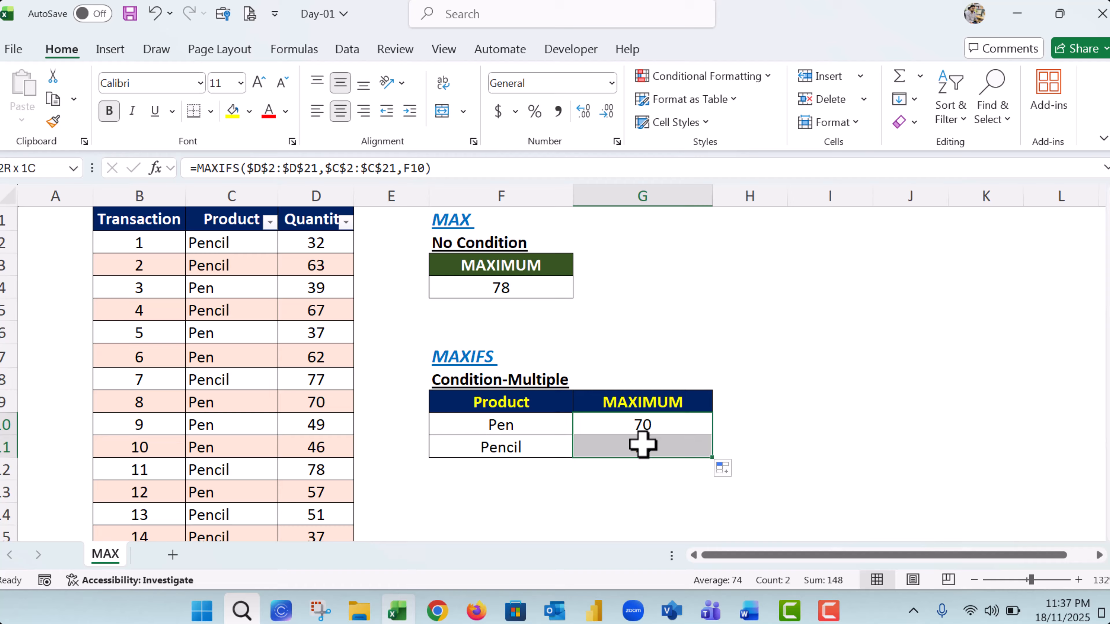
click(442, 318)
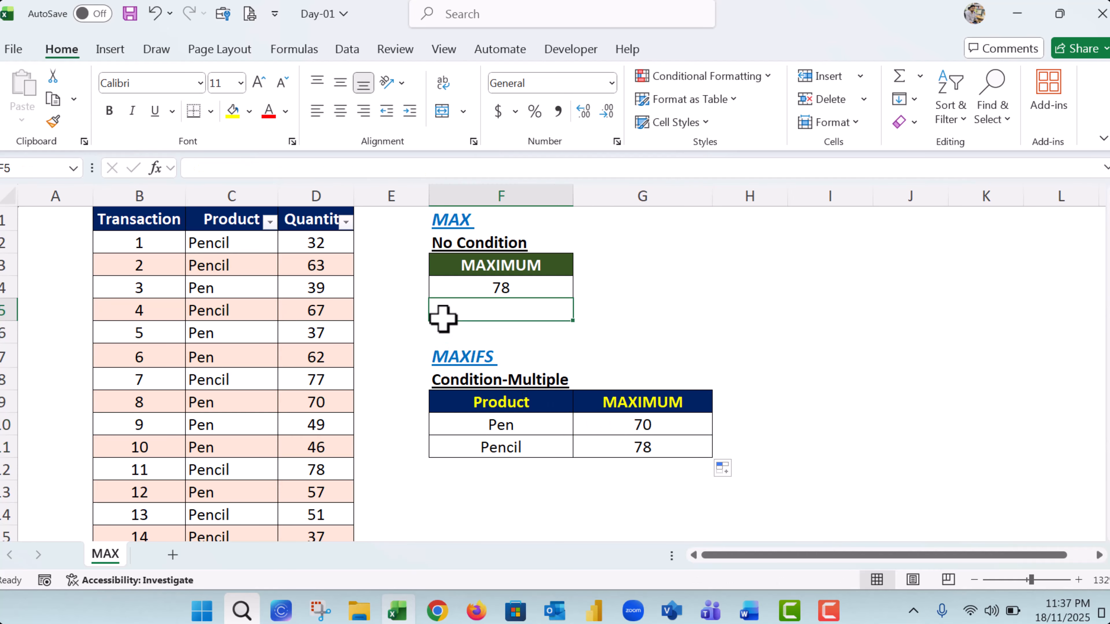